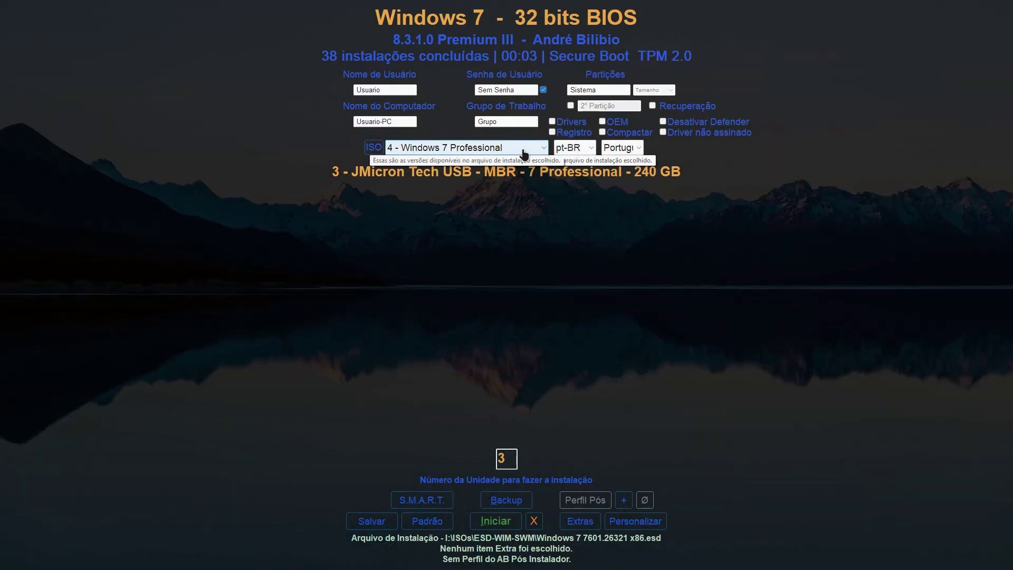
Keep pt-BR as the system language and set the keyboard language to Estados Unidos - en-US.
left_click(574, 149)
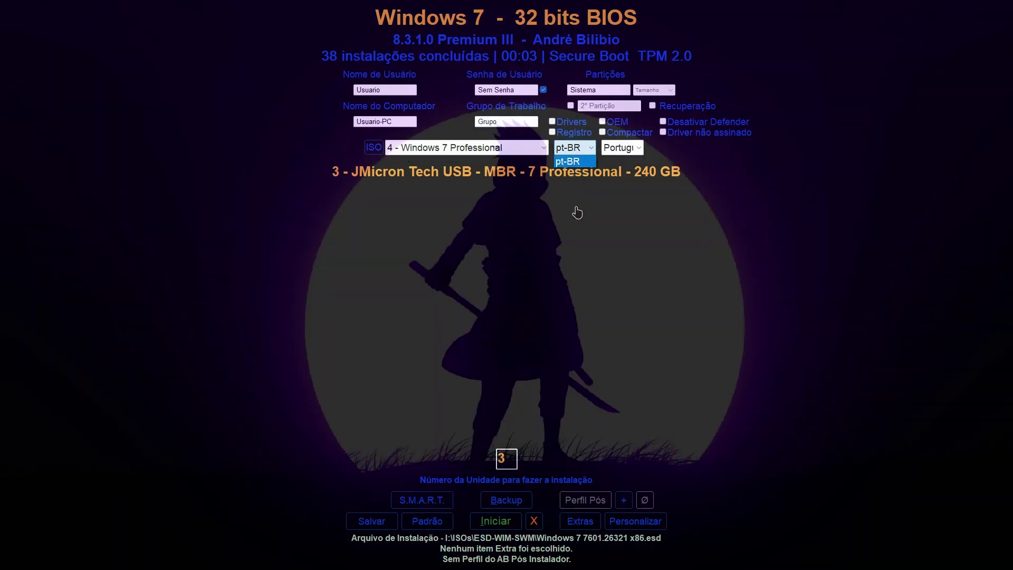
left_click(576, 151)
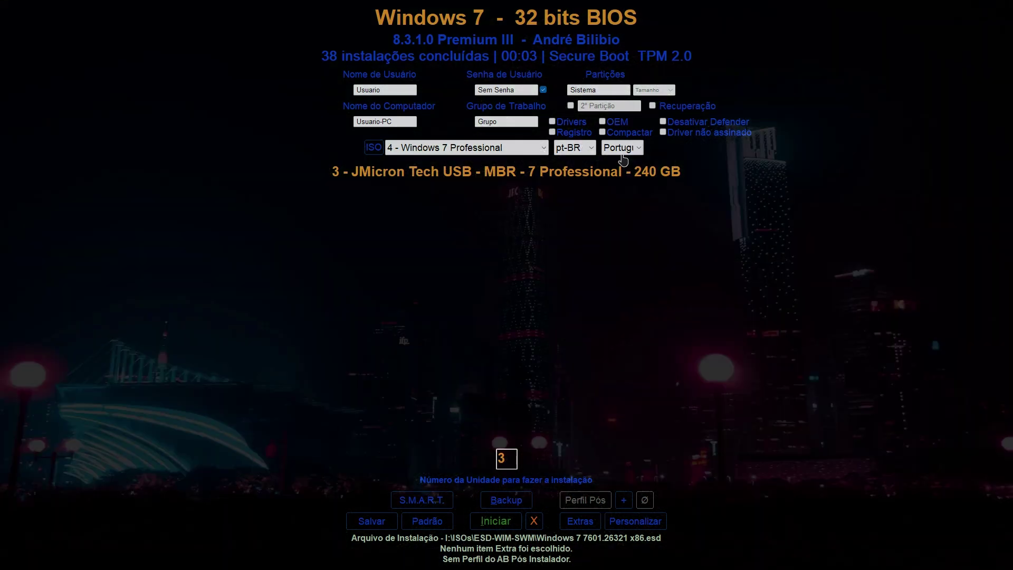
left_click(625, 148)
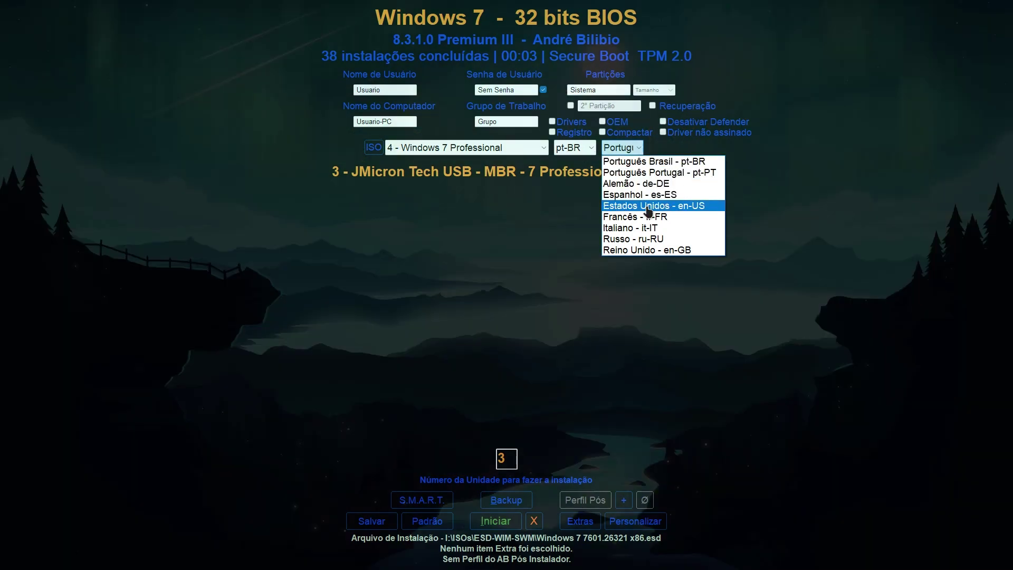
left_click(649, 207)
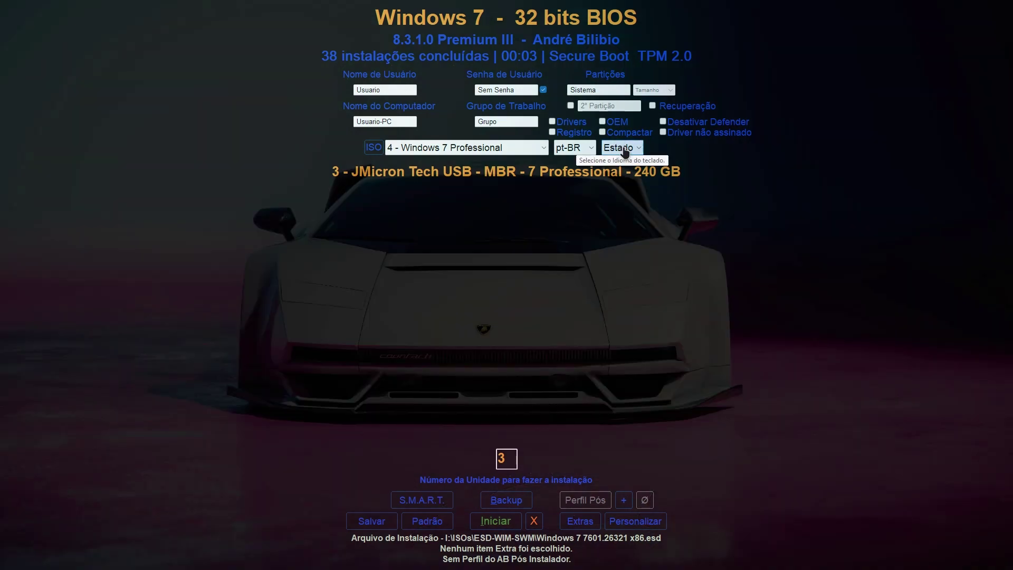
left_click(625, 150)
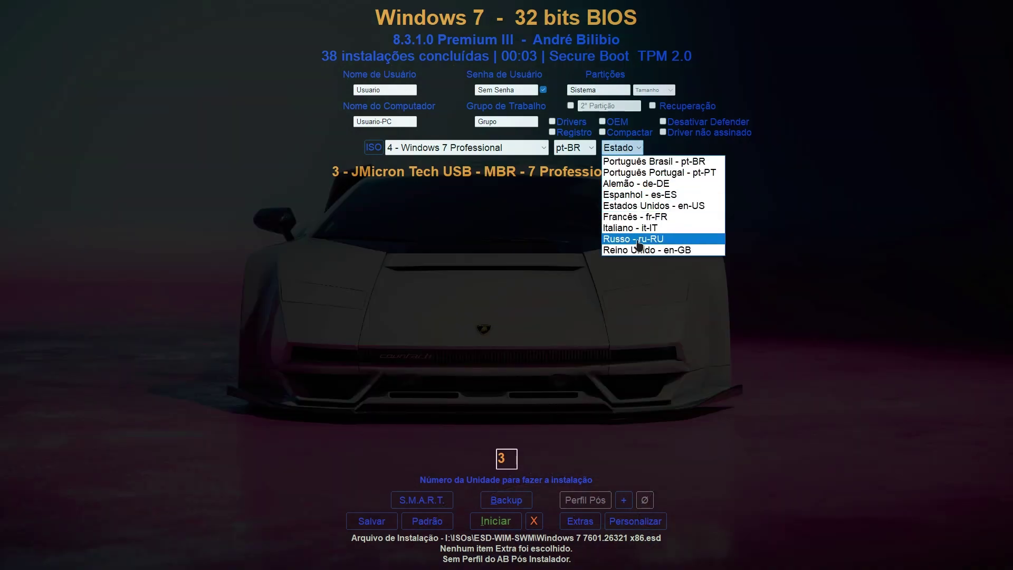
scroll(628, 150, "down", 1)
left_click(631, 151)
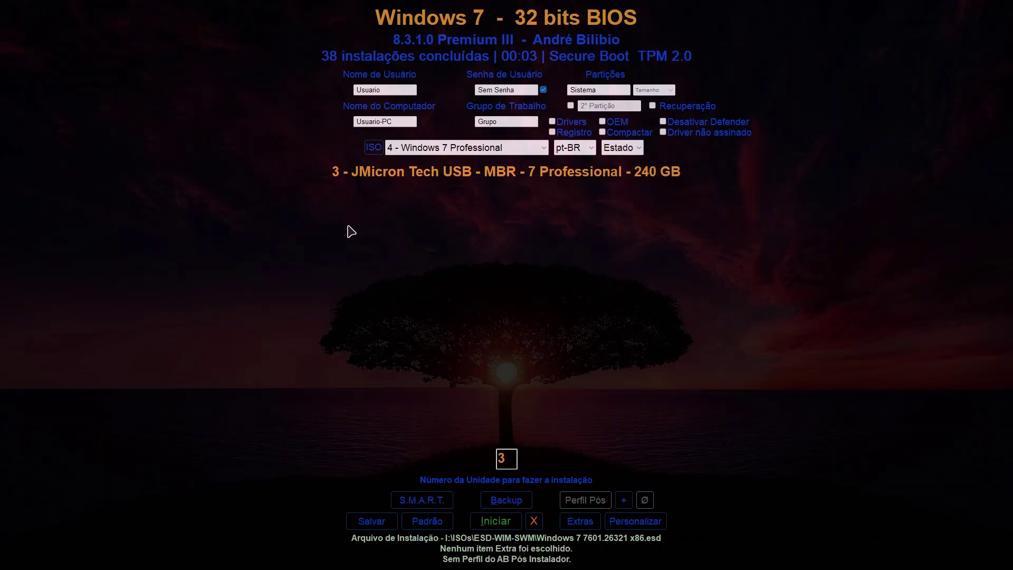
Replace the default Windows account user name with the user's full name.
left_click(390, 90)
left_click_drag(390, 90, 311, 93)
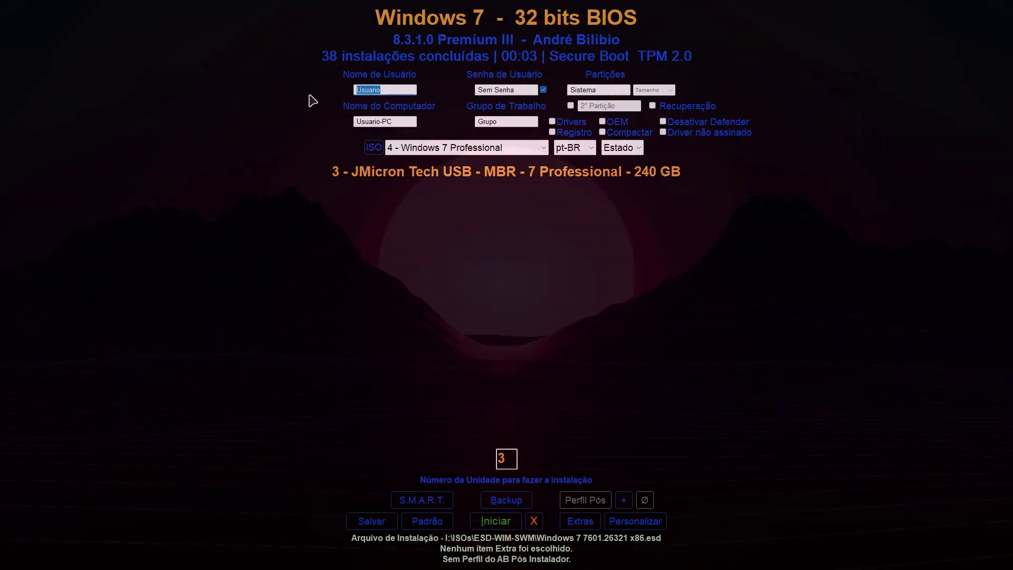
type("André Bilibio")
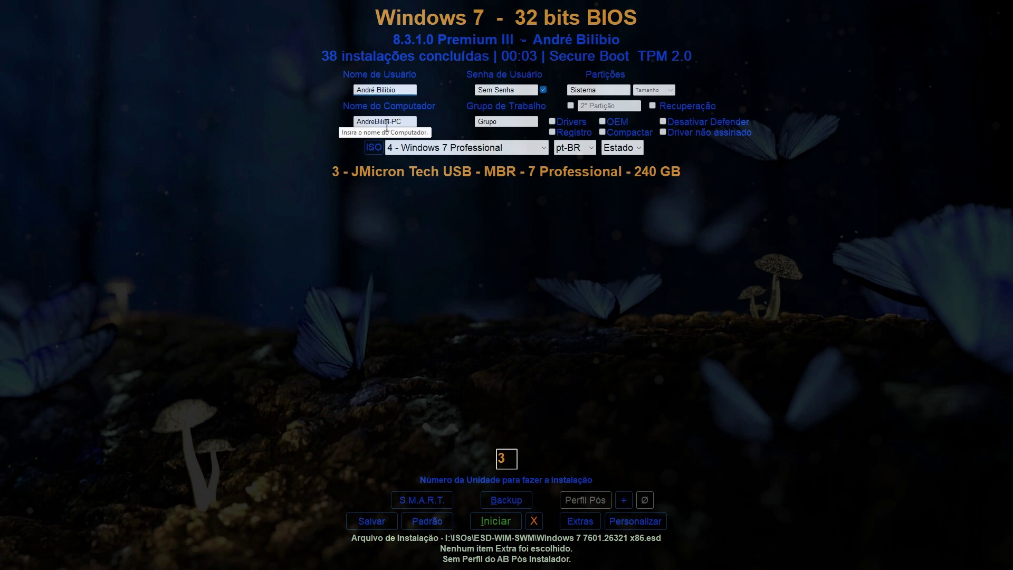
key("Tab")
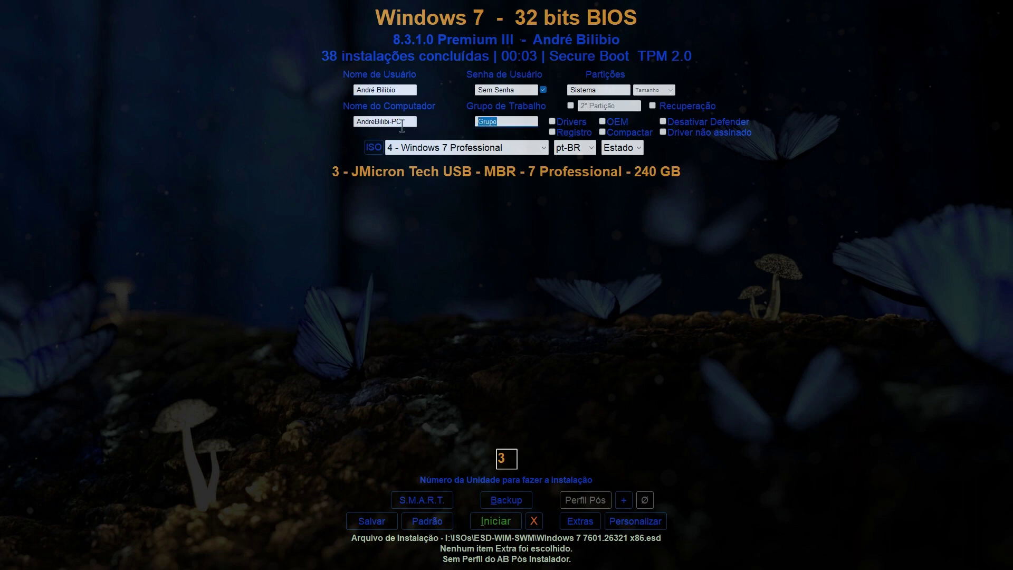
type("Andreeeeeee")
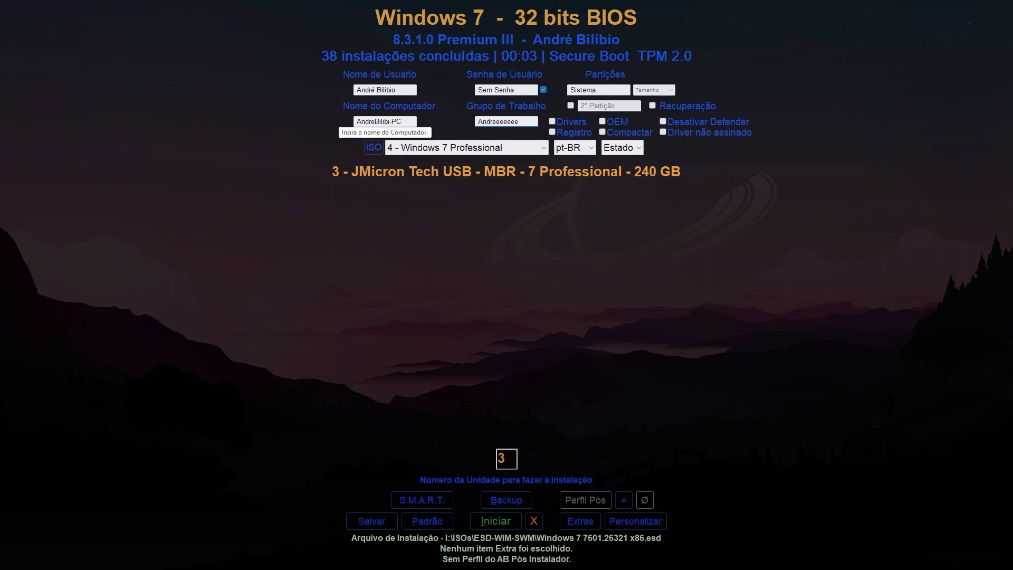
key("BackSpace")
key("BackSpace")
key("BackSpace")
key("BackSpace")
key("BackSpace")
key("BackSpace")
key("BackSpace")
key("BackSpace")
key("BackSpace")
key("BackSpace")
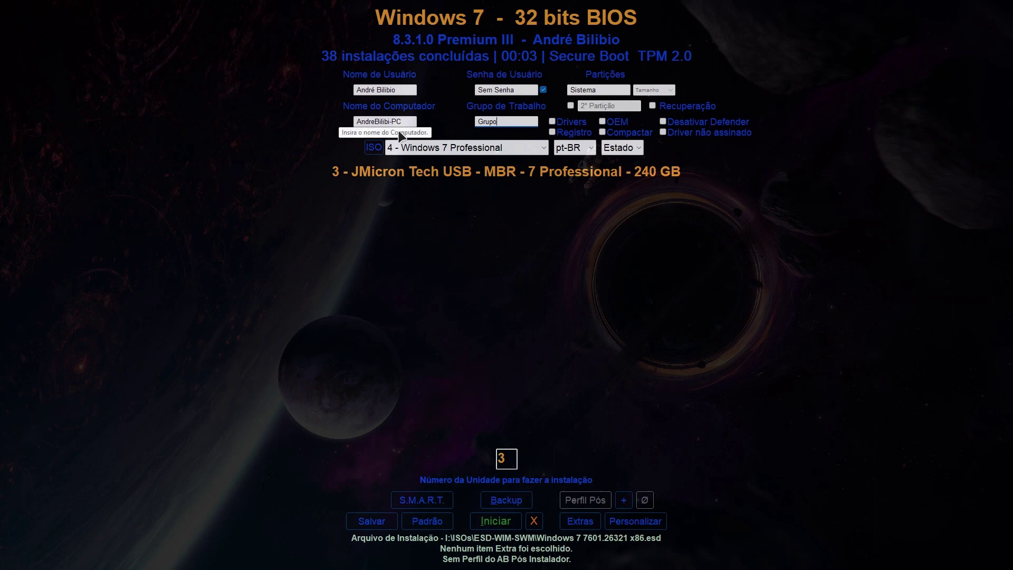
Set the computer name to Teste and name the system partition Windows.
left_click_drag(401, 126, 324, 121)
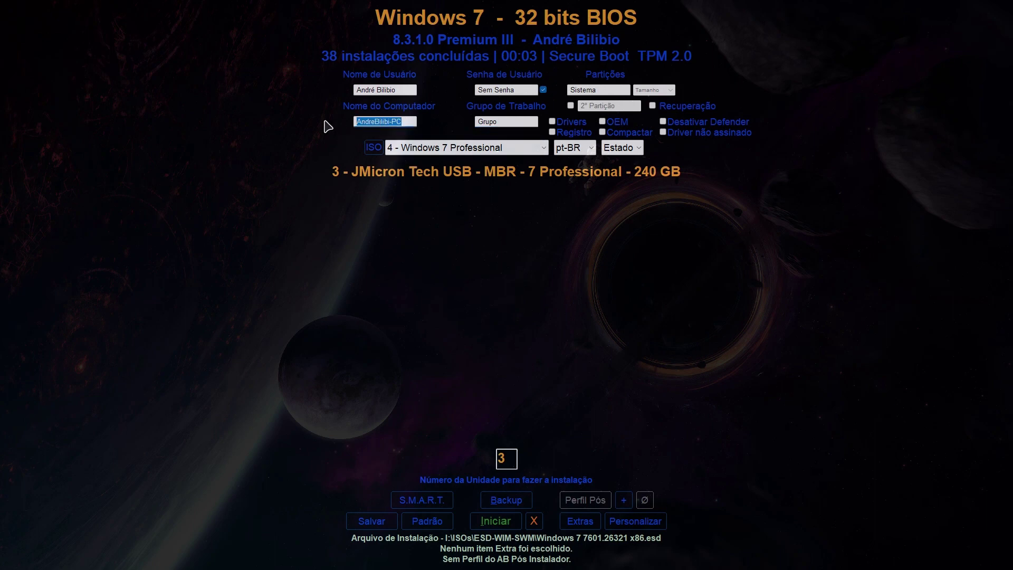
type("Teste-")
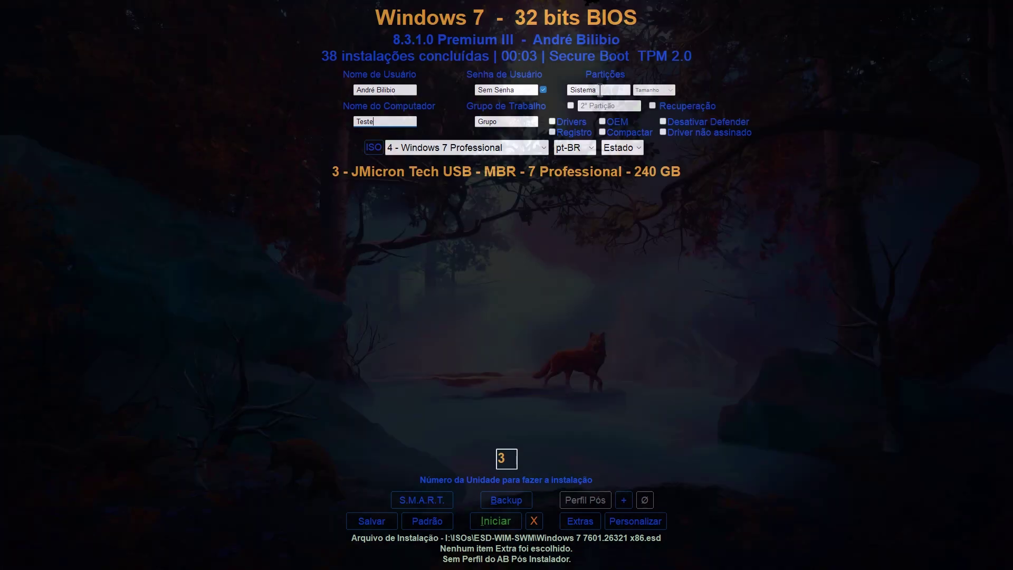
double_click(600, 90)
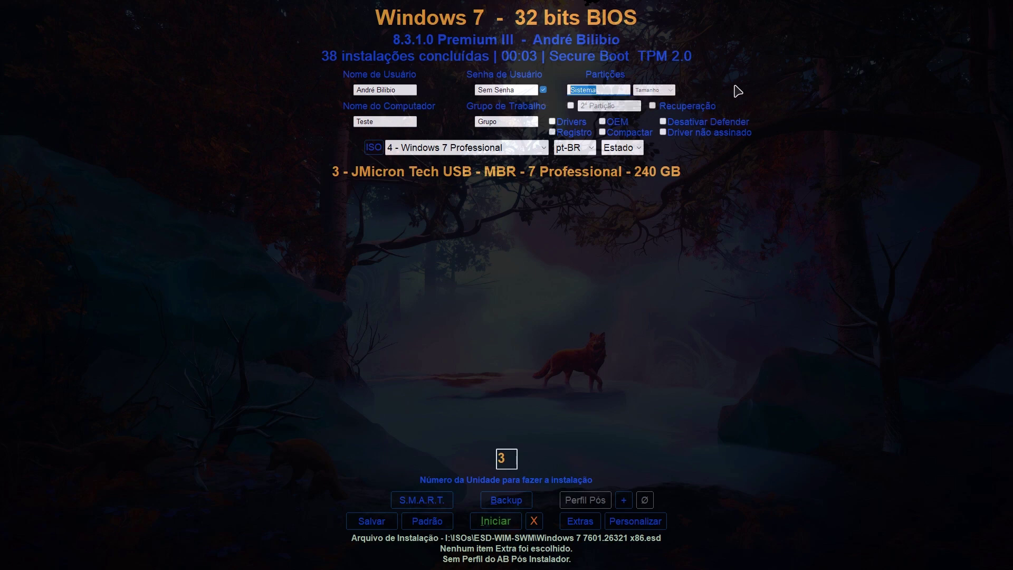
type("Windows")
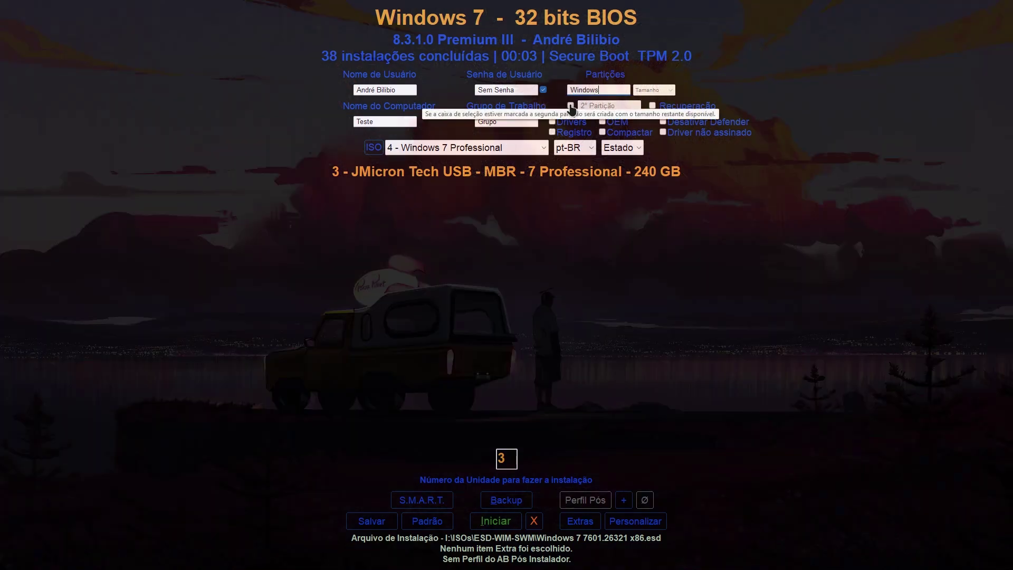
Enable a second partition named Extra and set the Windows partition size to 100 GB.
left_click(571, 106)
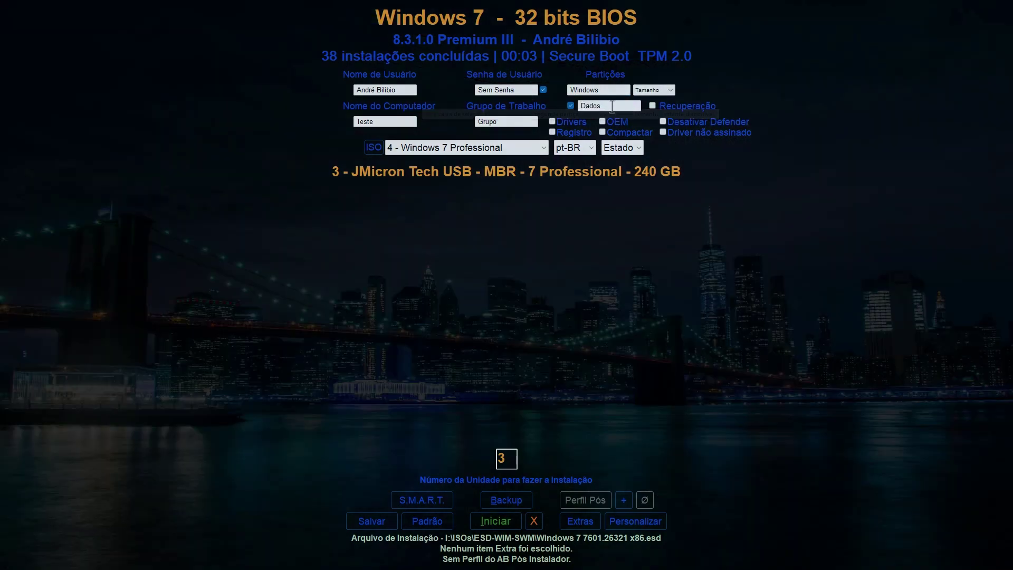
left_click(612, 107)
left_click_drag(612, 107, 579, 107)
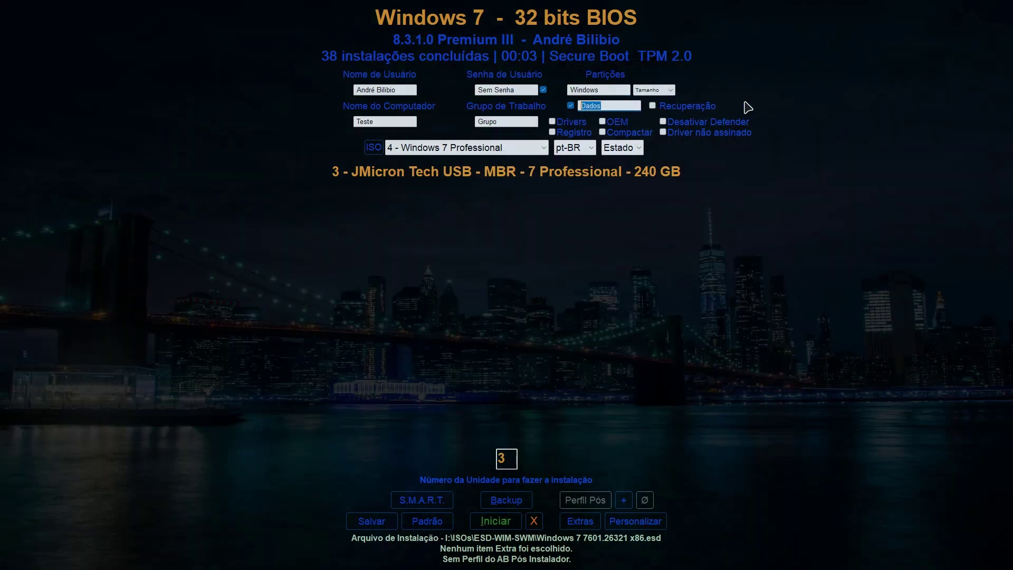
type("Extra")
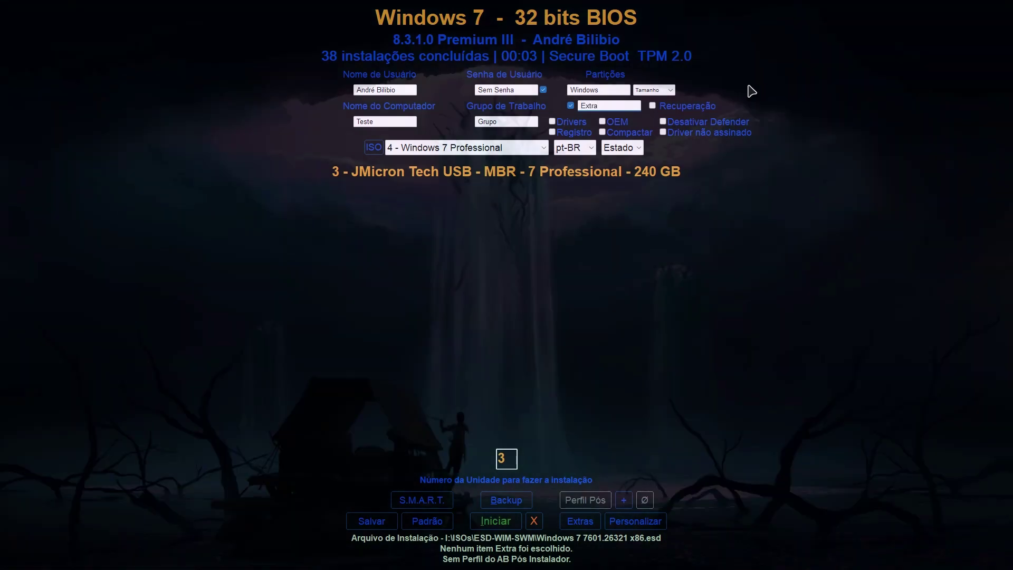
left_click(658, 91)
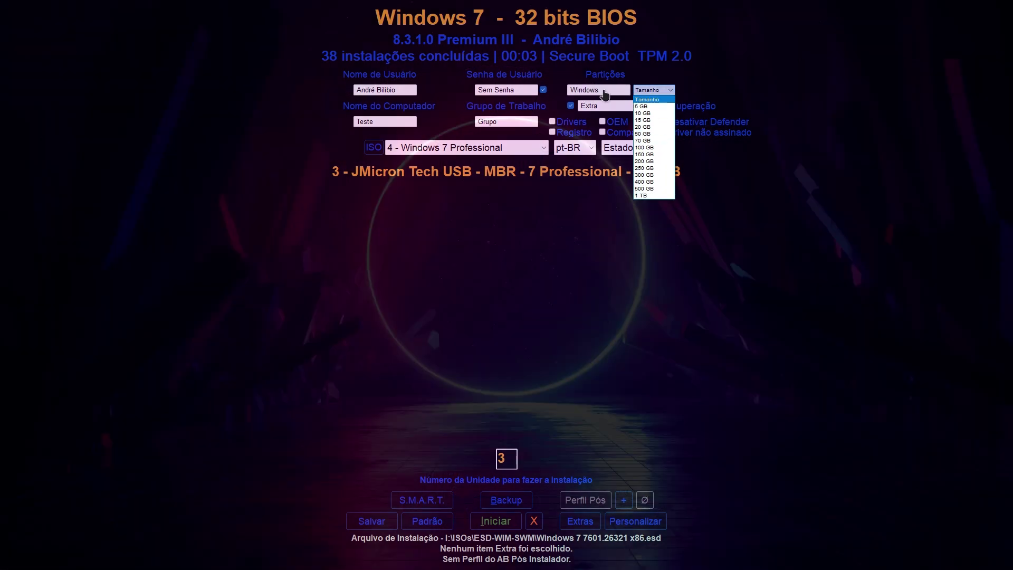
left_click(659, 148)
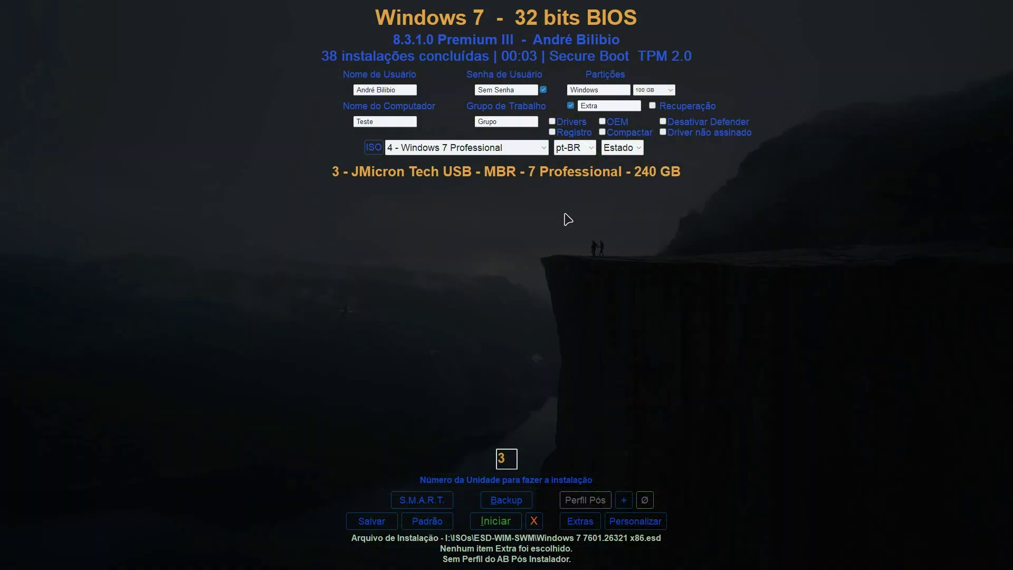
Enable the recovery partition, try the 20 GB and Auto sizes, and set its size to 300 MB.
mouse_move(654, 113)
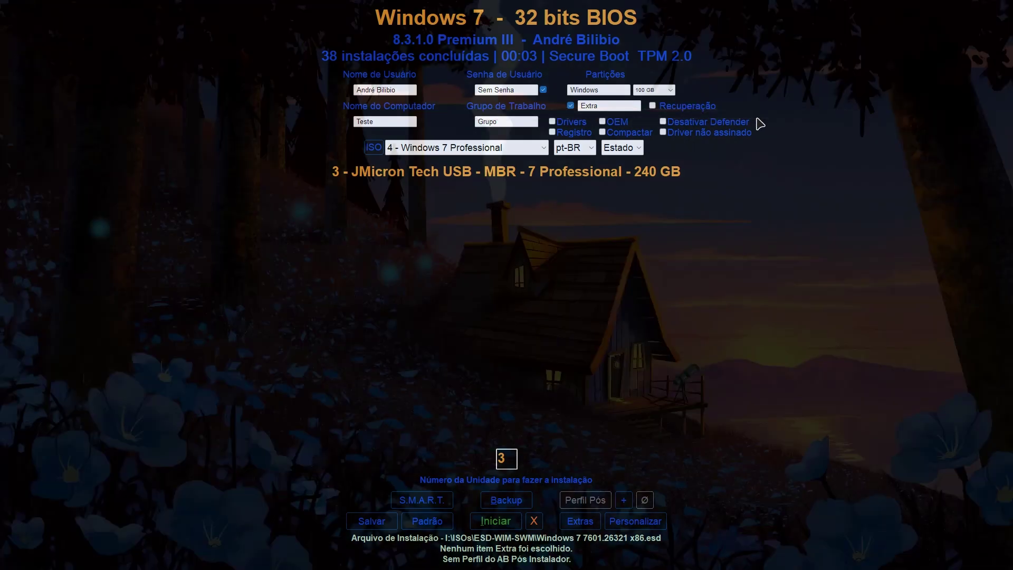
left_click(653, 107)
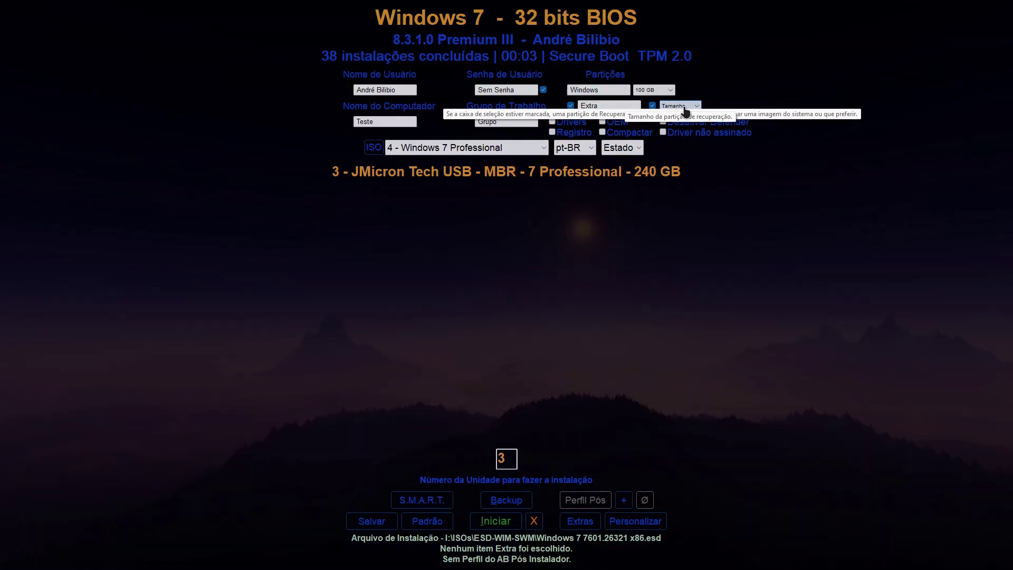
left_click(686, 108)
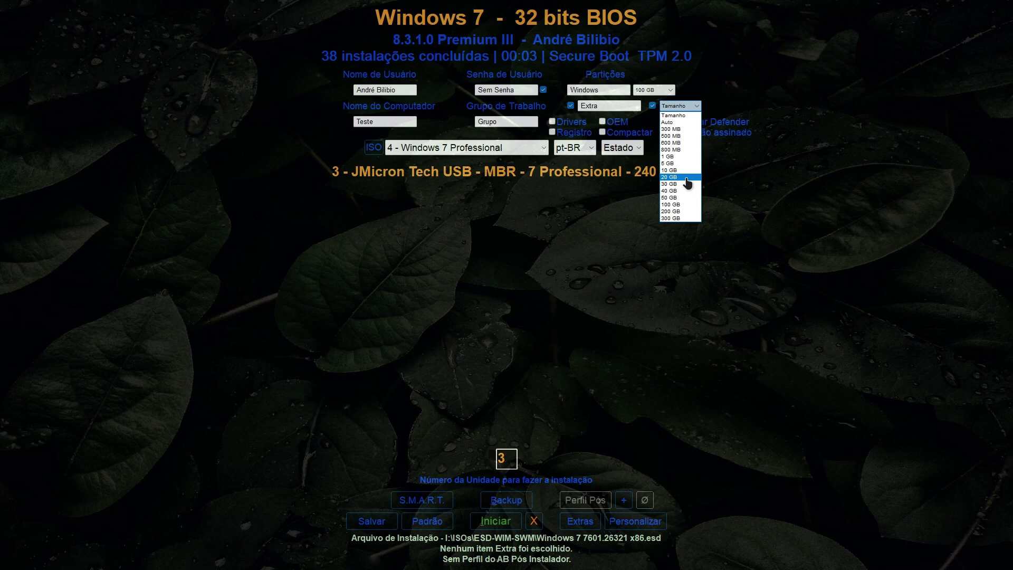
left_click(687, 182)
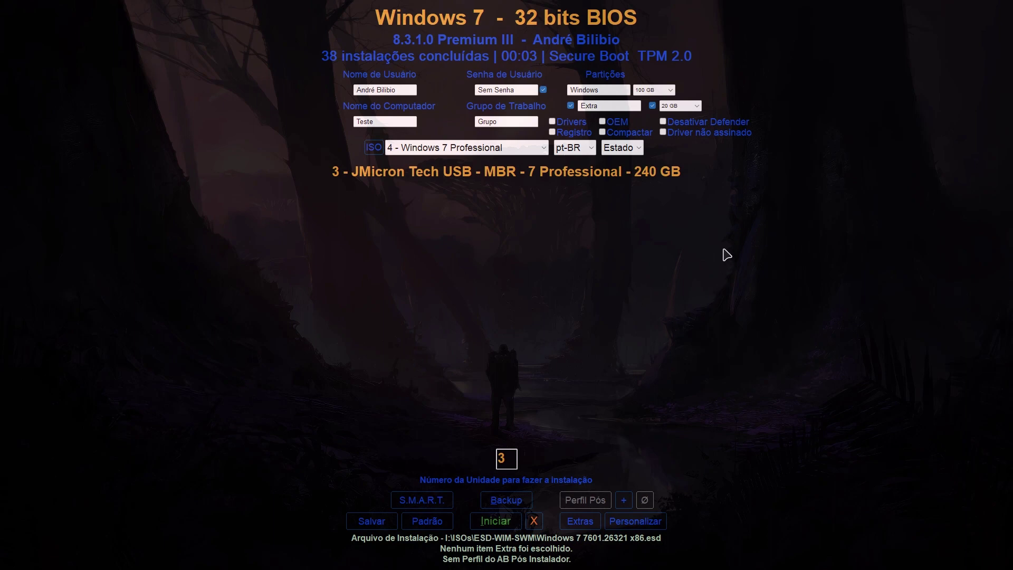
left_click(690, 108)
left_click(686, 122)
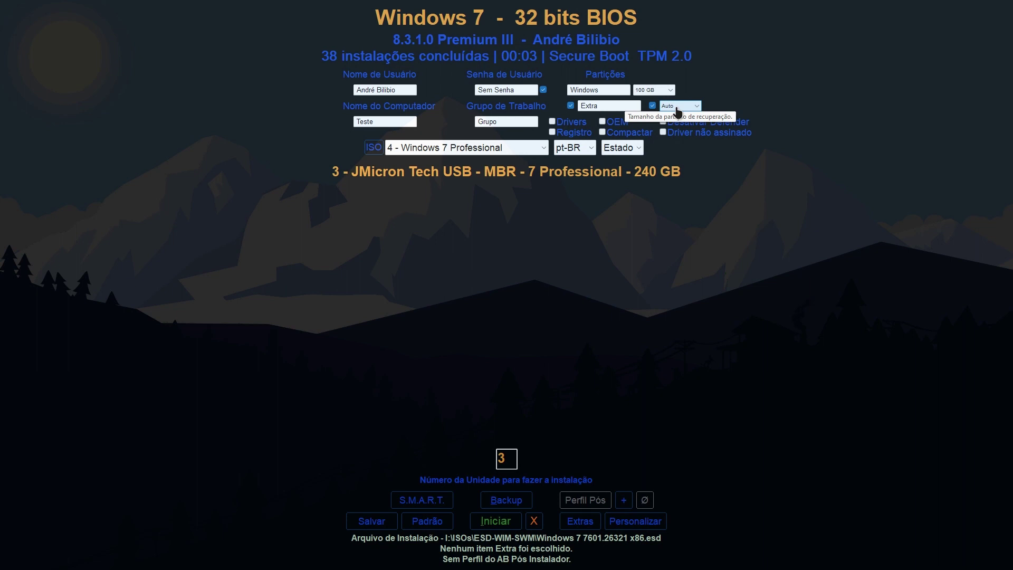
left_click(422, 38)
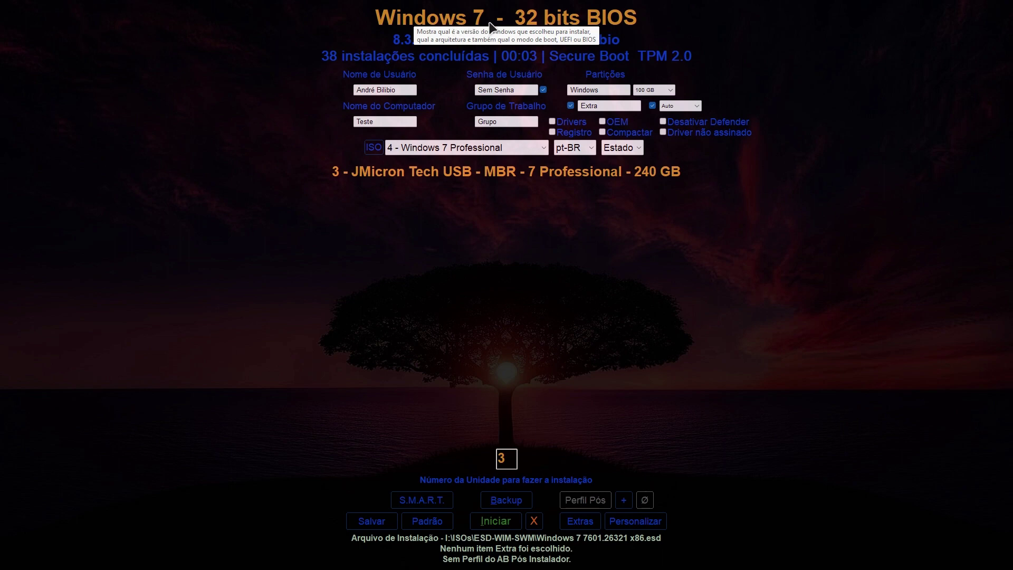
left_click(690, 107)
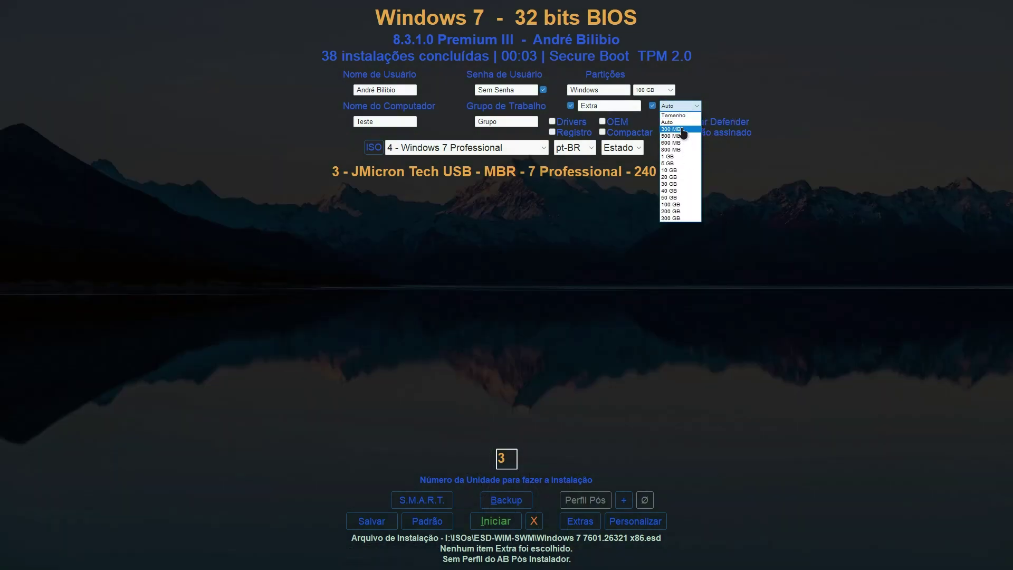
left_click(684, 131)
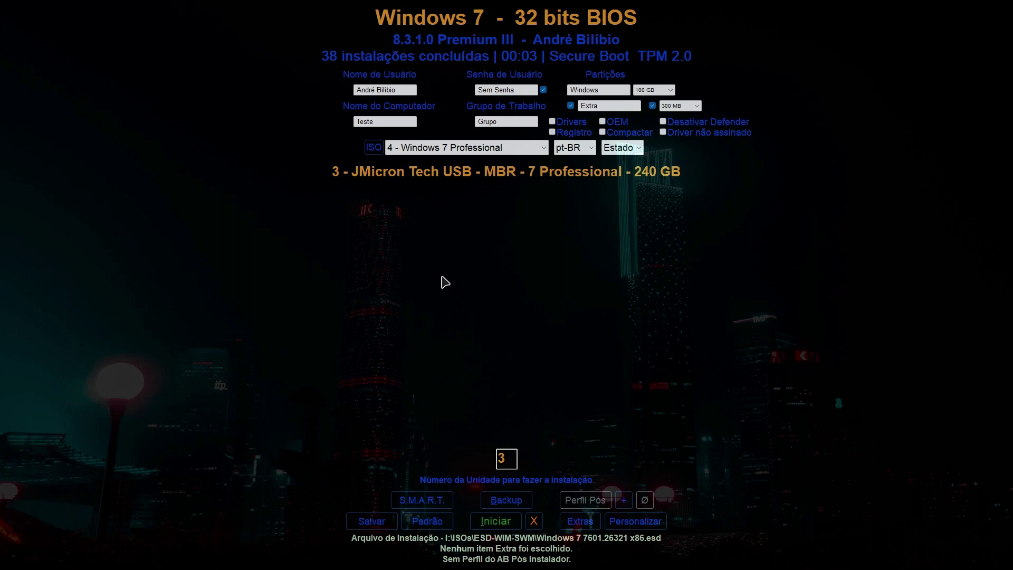
Try to start the installation on drive number 0, and return the target drive number to 3.
double_click(502, 458)
type("0")
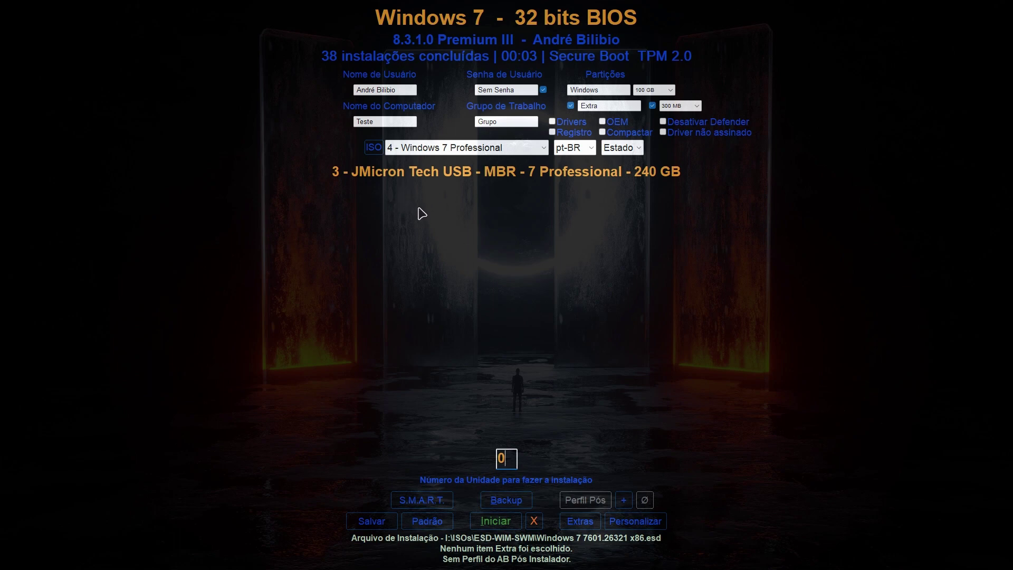
left_click(497, 523)
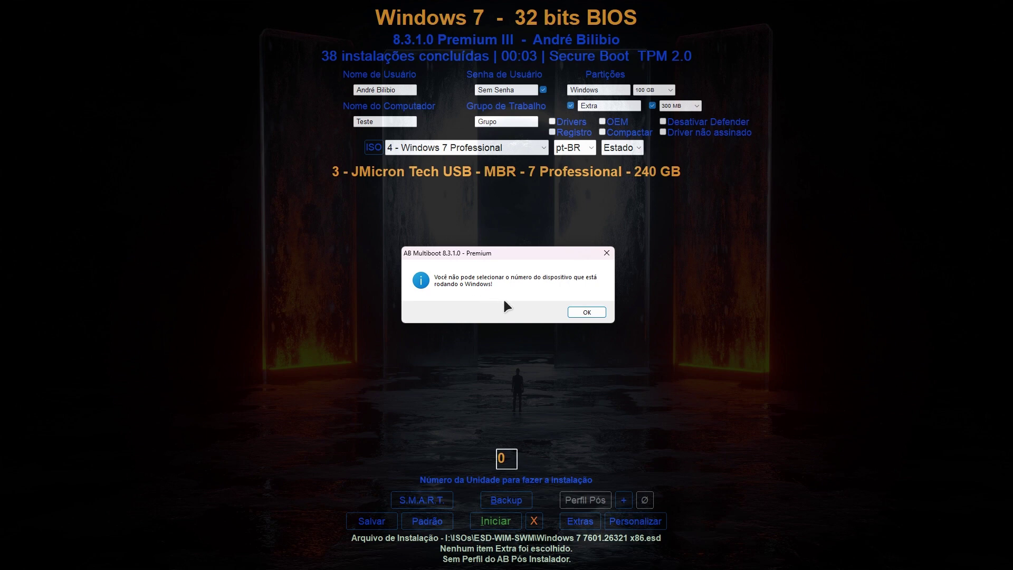
left_click(589, 314)
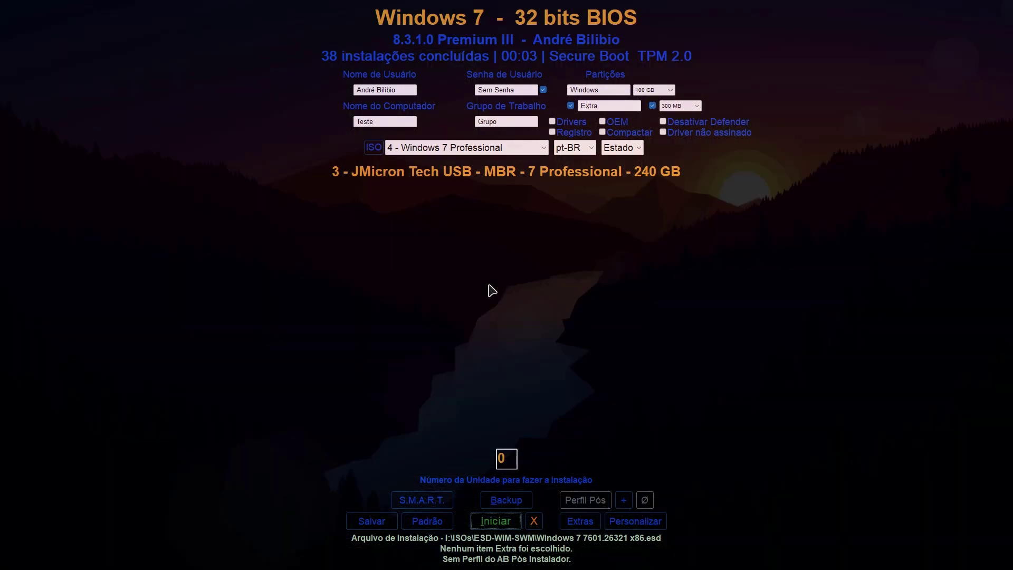
left_click(502, 461)
type("3")
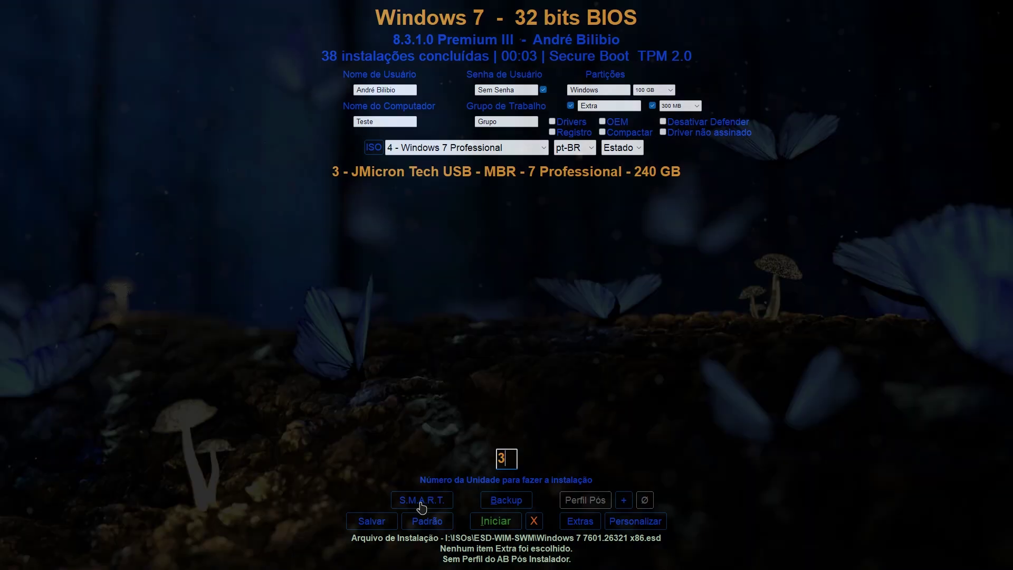
Check the S.M.A.R.T. temperature and health of the target drive, and open the Extras options.
left_click(421, 505)
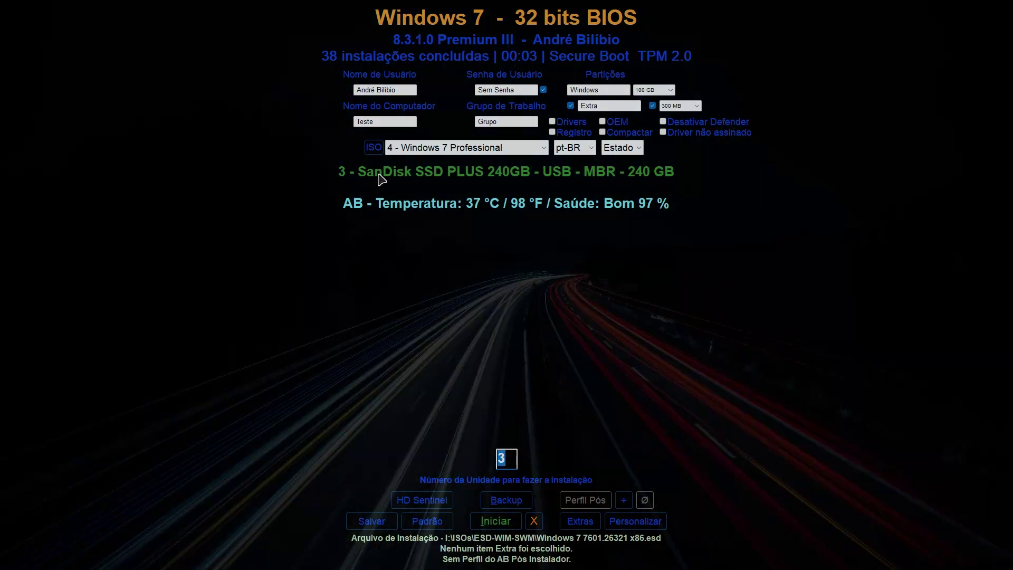
mouse_move(372, 180)
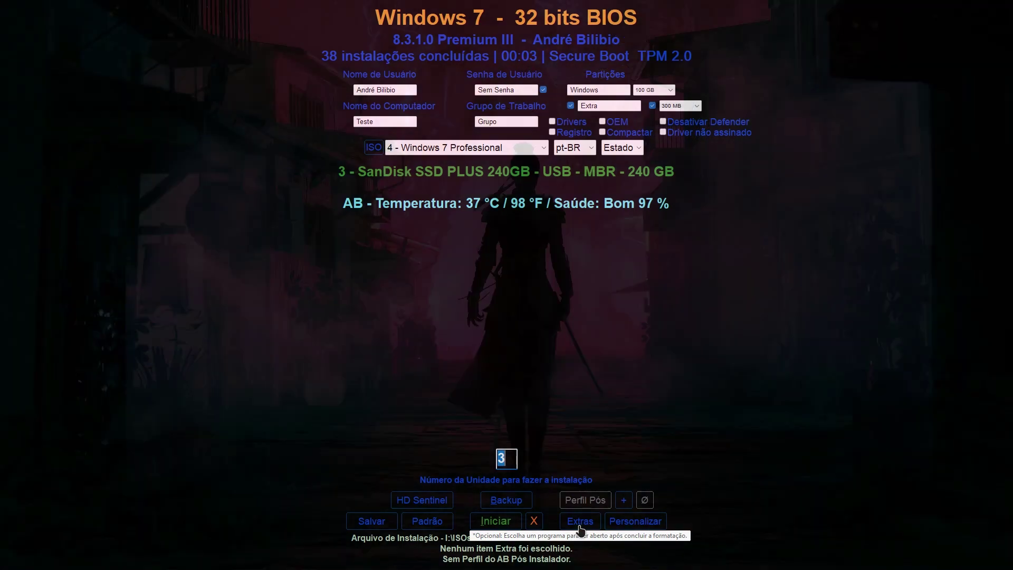
left_click(580, 521)
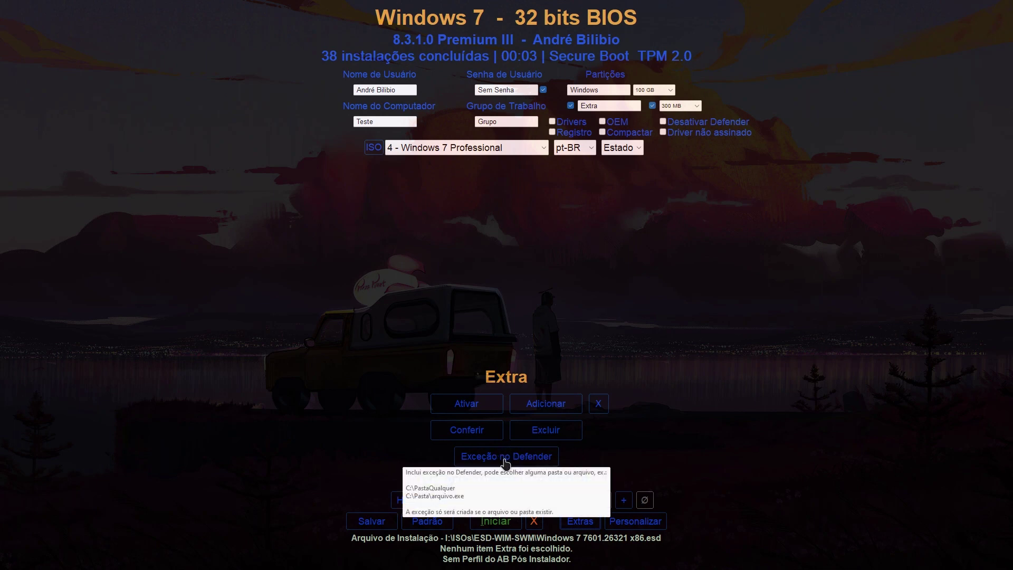
Look at the prompt for adding a Defender exception, leave it without adding any, and close the Extras options.
left_click(506, 460)
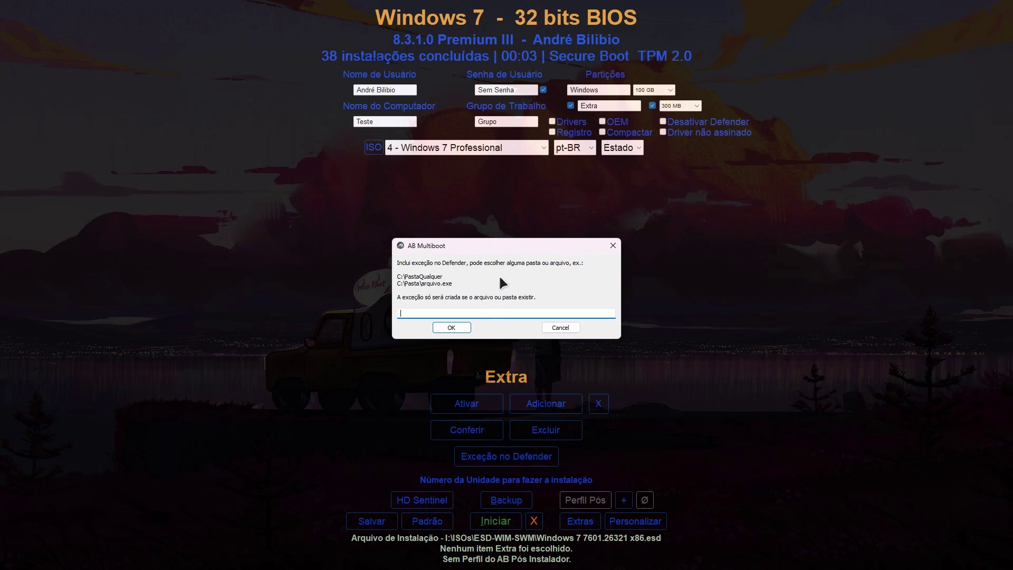
left_click(561, 328)
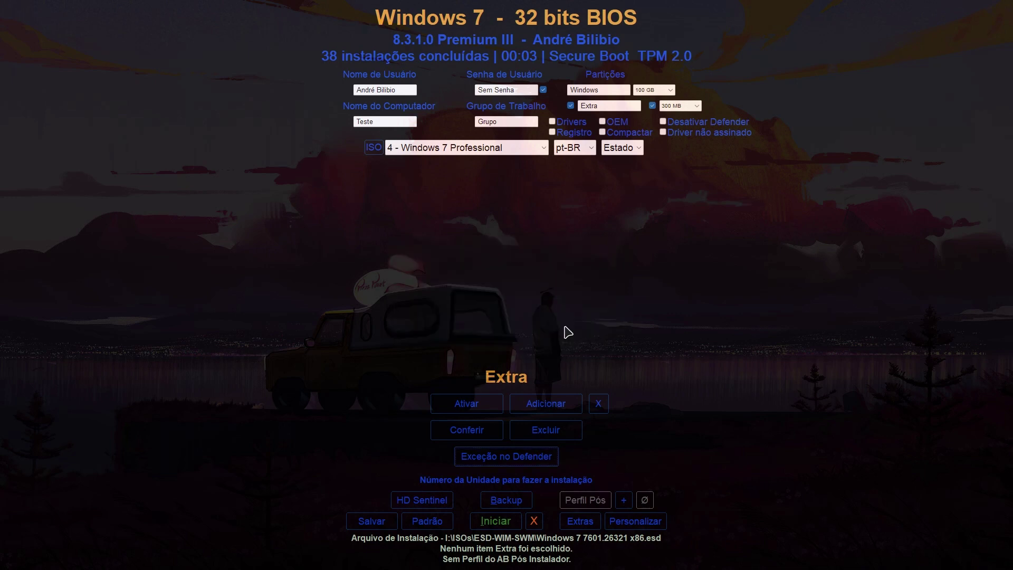
left_click(599, 404)
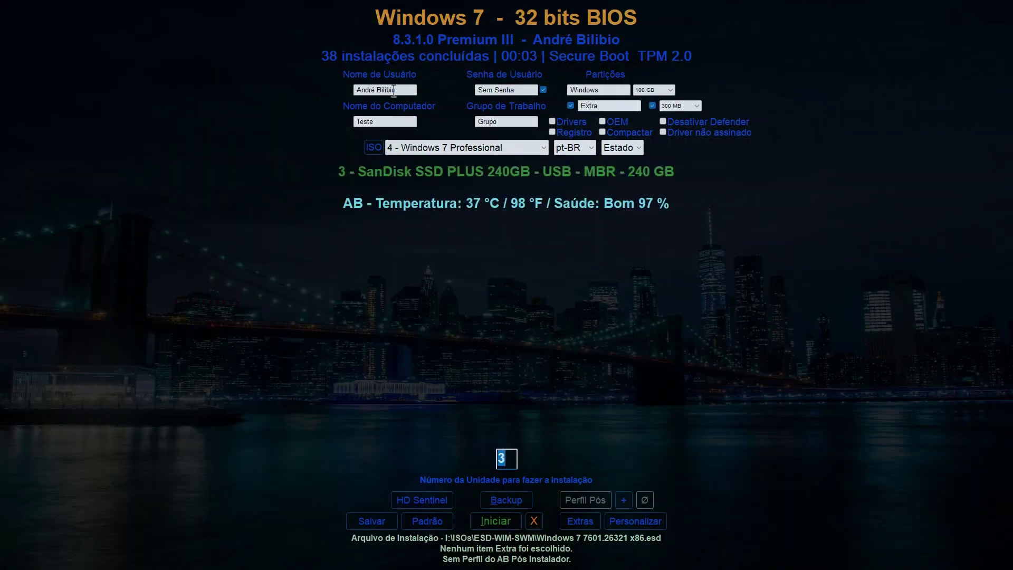
Adjust the background transparency in the personalization options and set the title colour to blue, RGB 55, 160, 223.
left_click(644, 523)
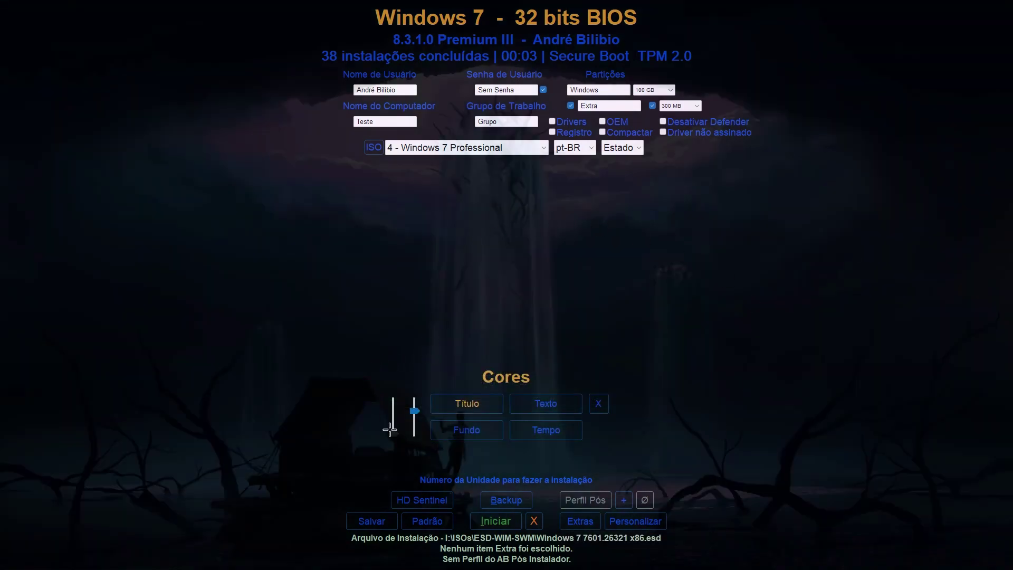
left_click_drag(394, 434, 415, 434)
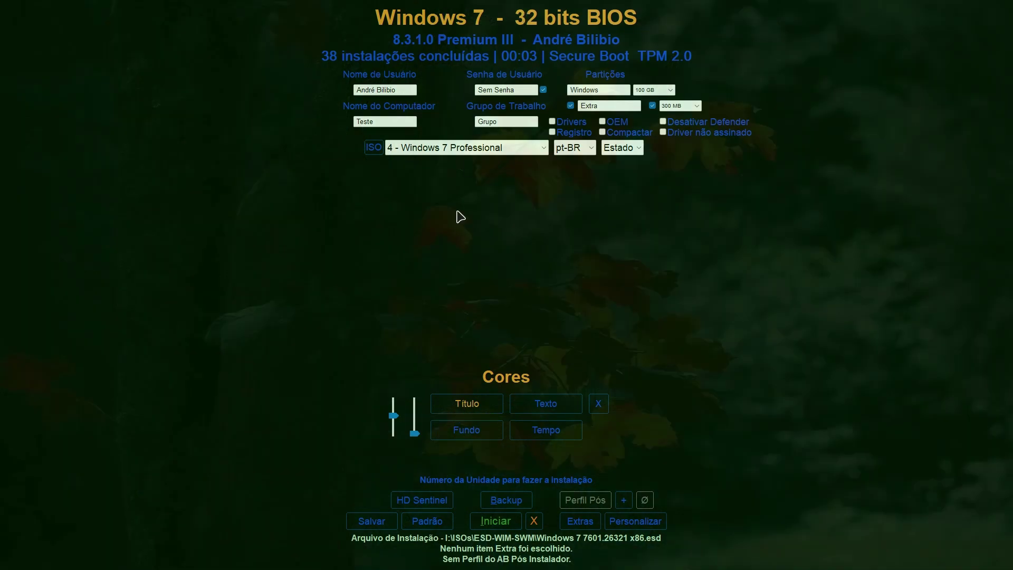
left_click(477, 409)
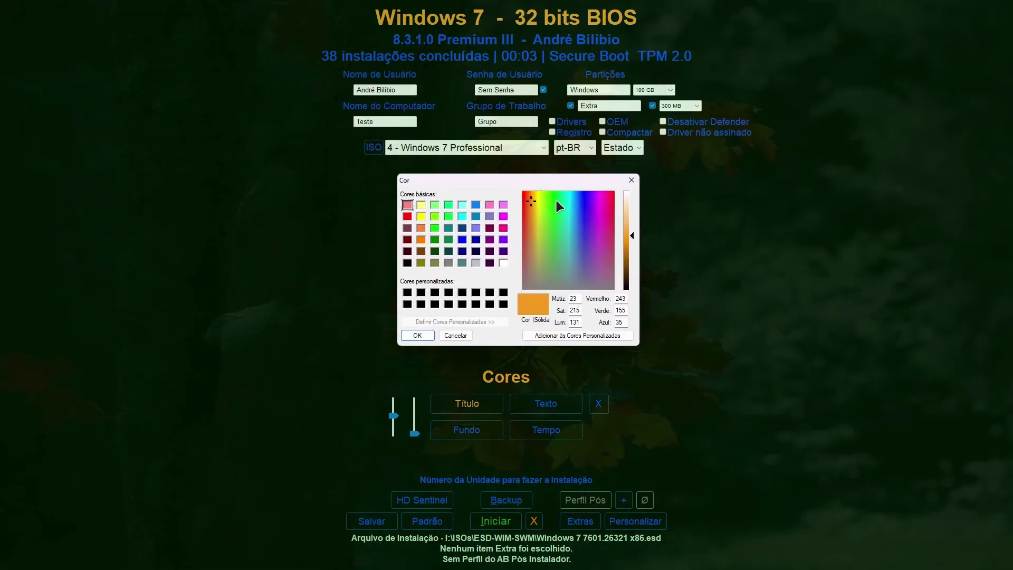
left_click(578, 215)
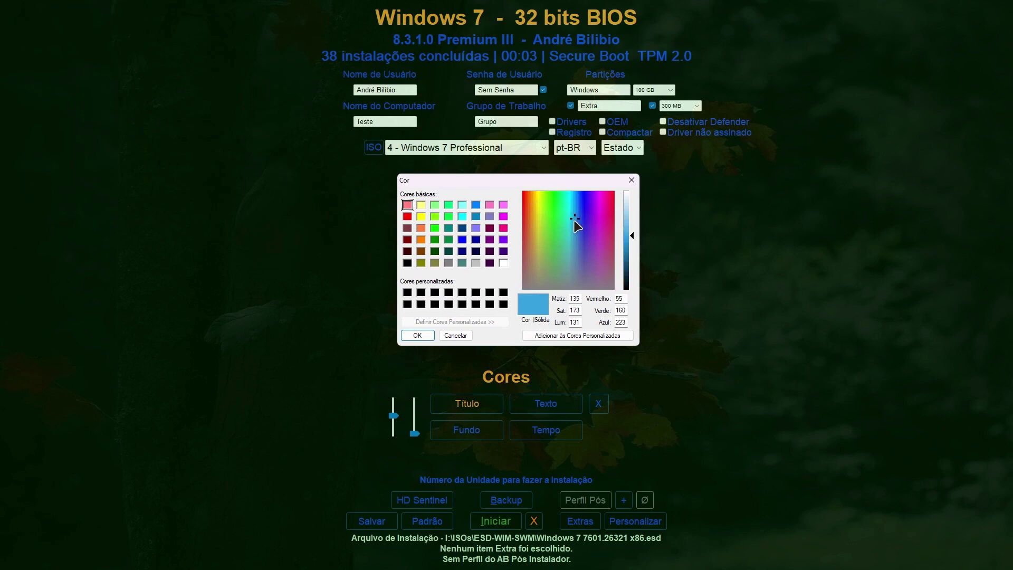
left_click(417, 335)
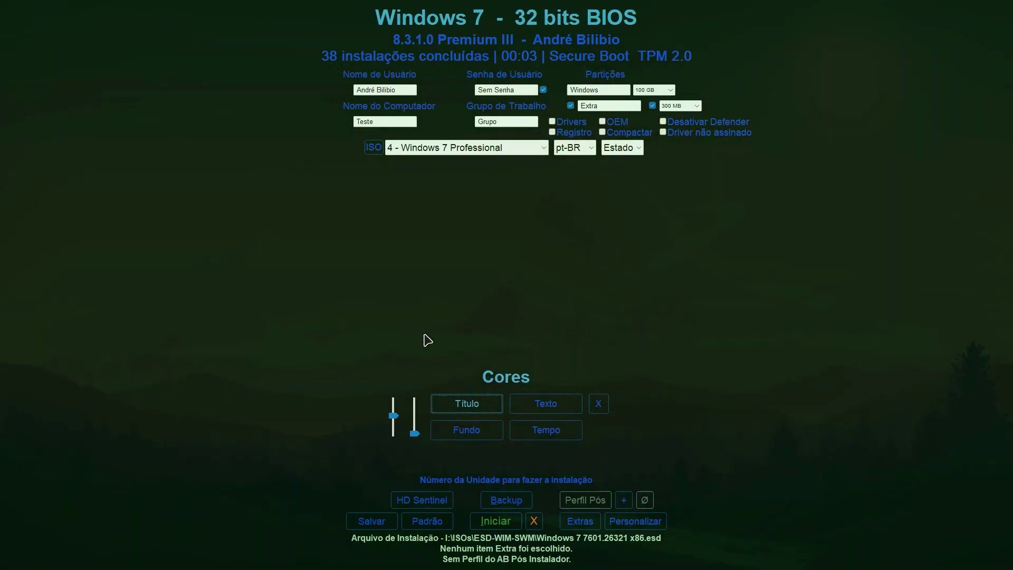
Try a green text colour, RGB 87, 201, 33.
left_click(527, 399)
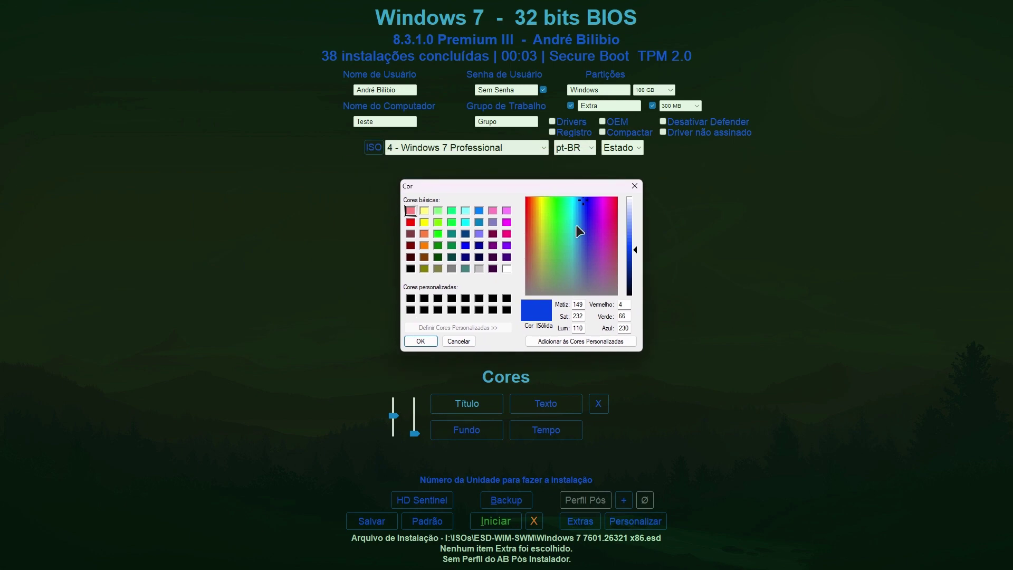
mouse_move(549, 227)
left_mouse_down()
mouse_move(538, 226)
mouse_move(552, 224)
left_mouse_up()
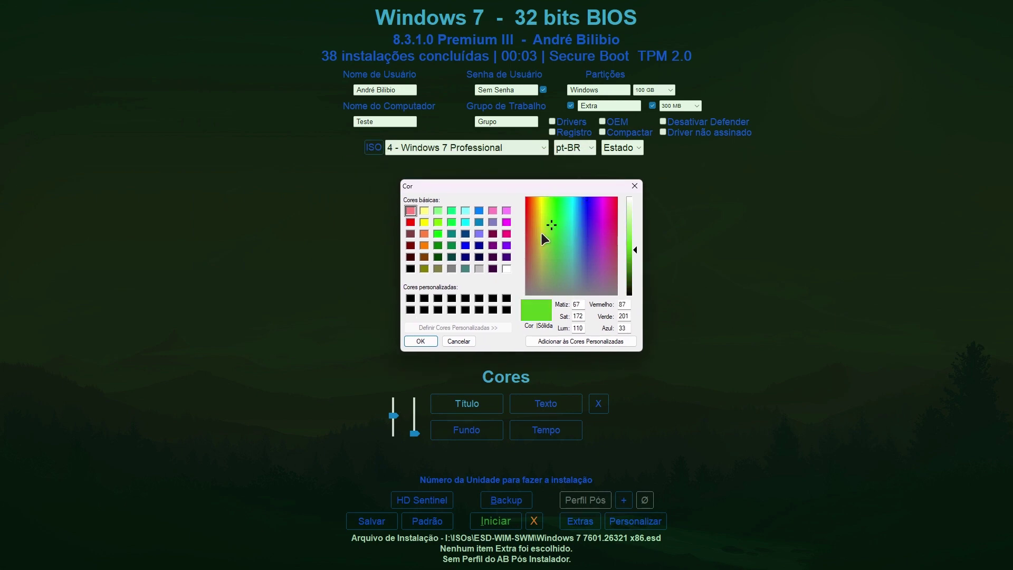
left_click(421, 342)
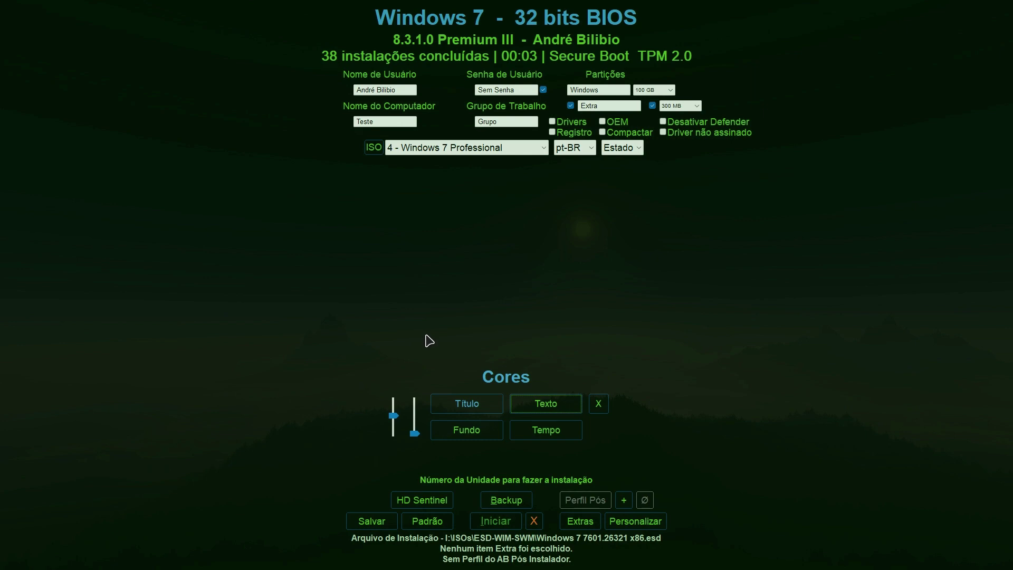
Set the text colour to a neutral grey and lighten it with the luminance control.
left_click(570, 397)
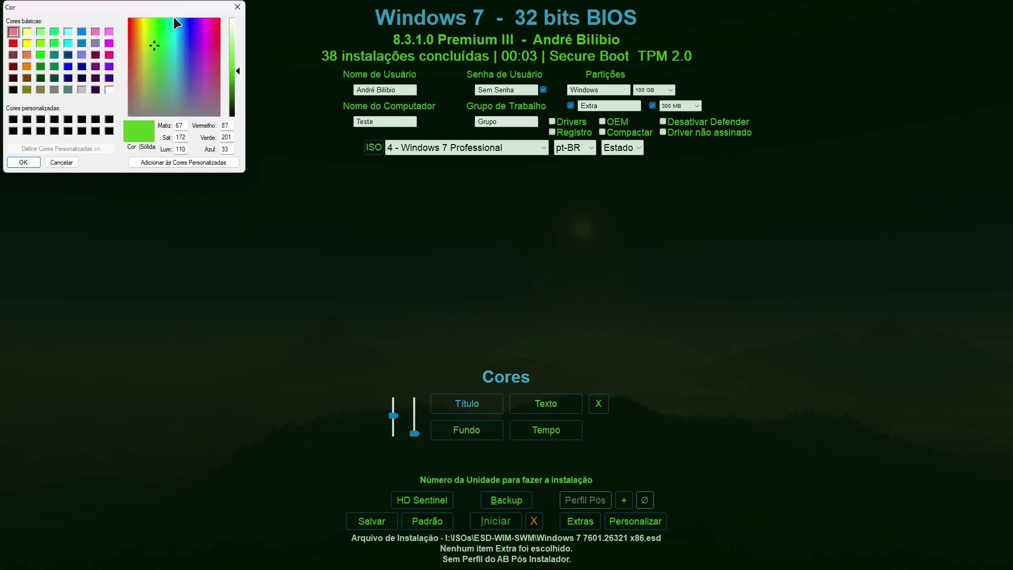
left_click_drag(545, 285, 529, 301)
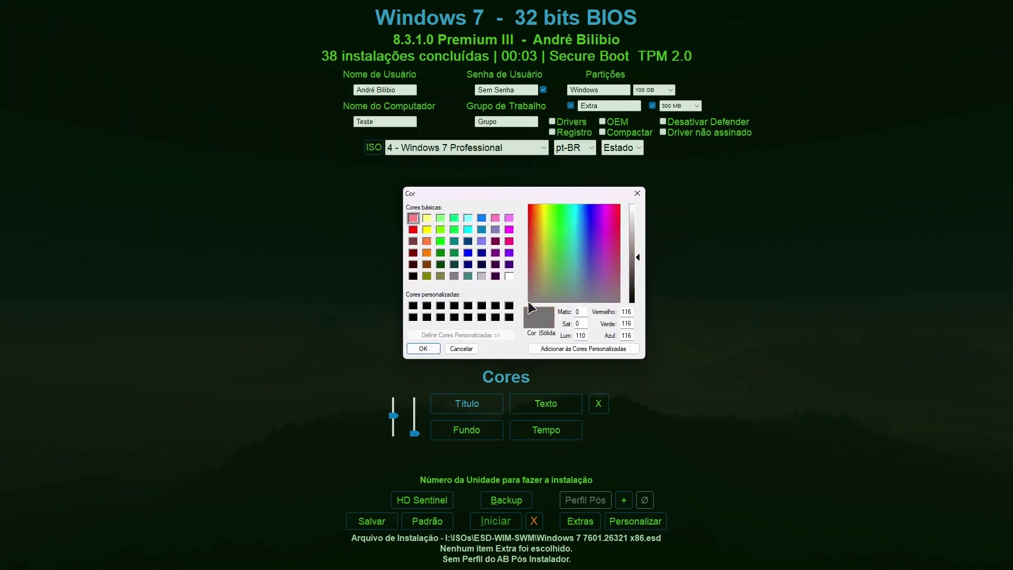
left_click_drag(639, 257, 639, 238)
left_click(426, 345)
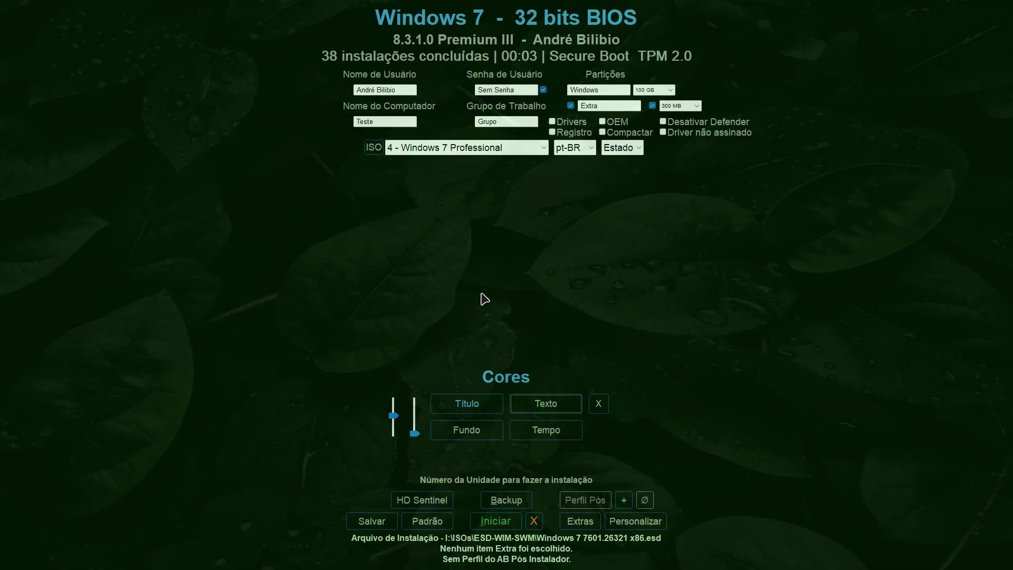
Set the background colour to purple.
left_click(467, 436)
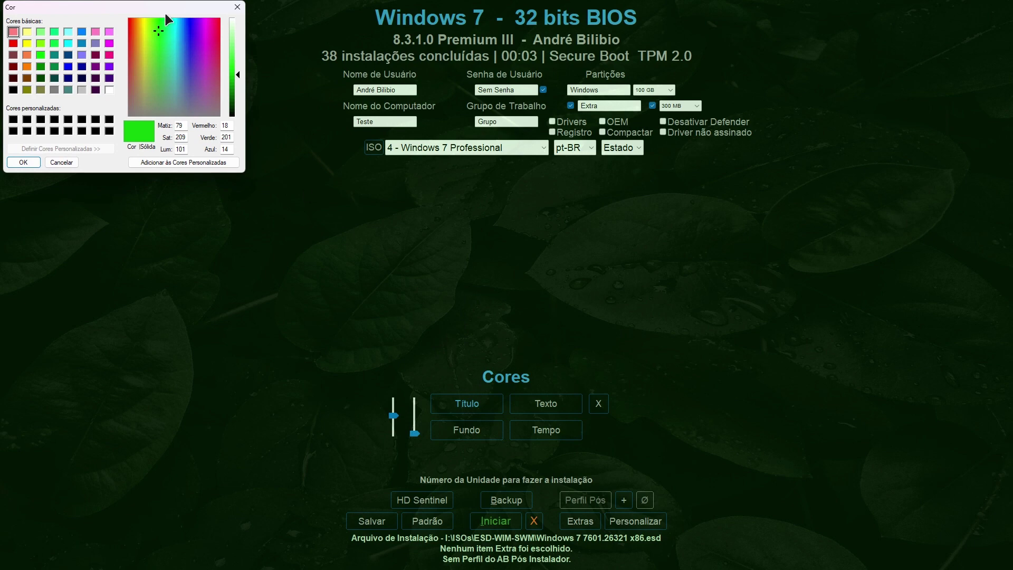
left_click_drag(164, 11, 553, 223)
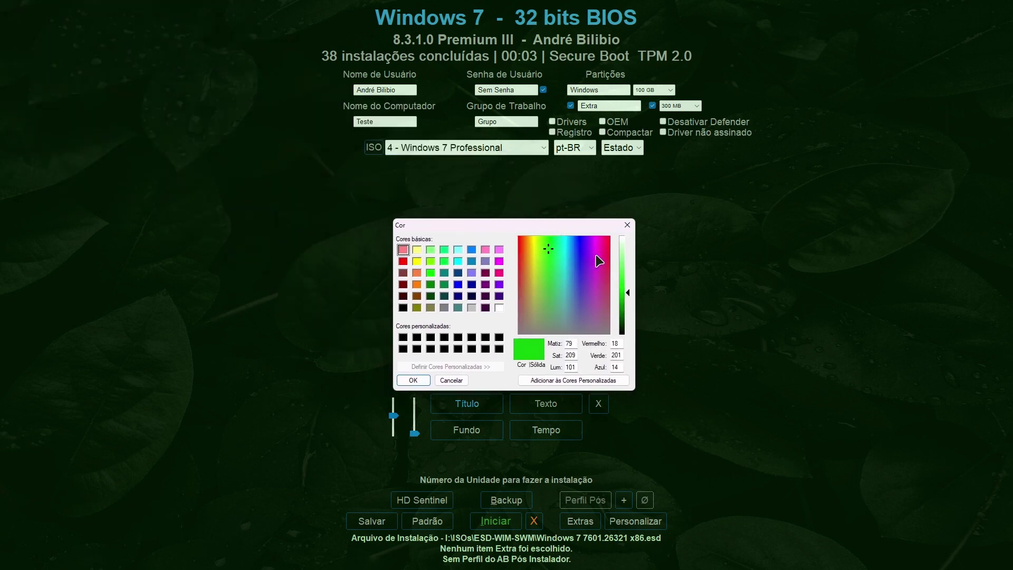
left_click(599, 261)
left_click(422, 381)
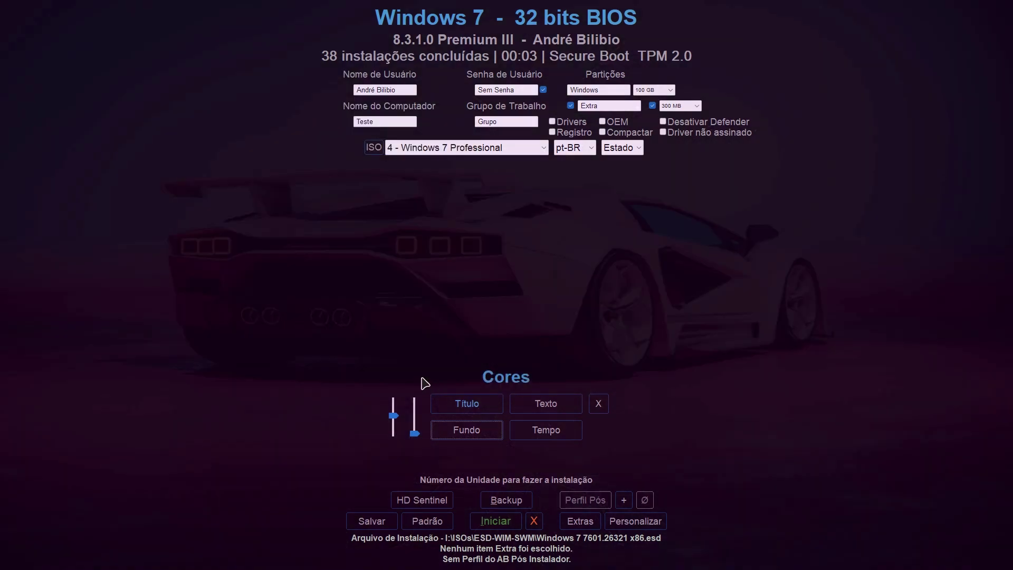
Try different transparency levels for the background image and background colour, from a solid purple tint to an untinted image.
left_click_drag(415, 434, 394, 399)
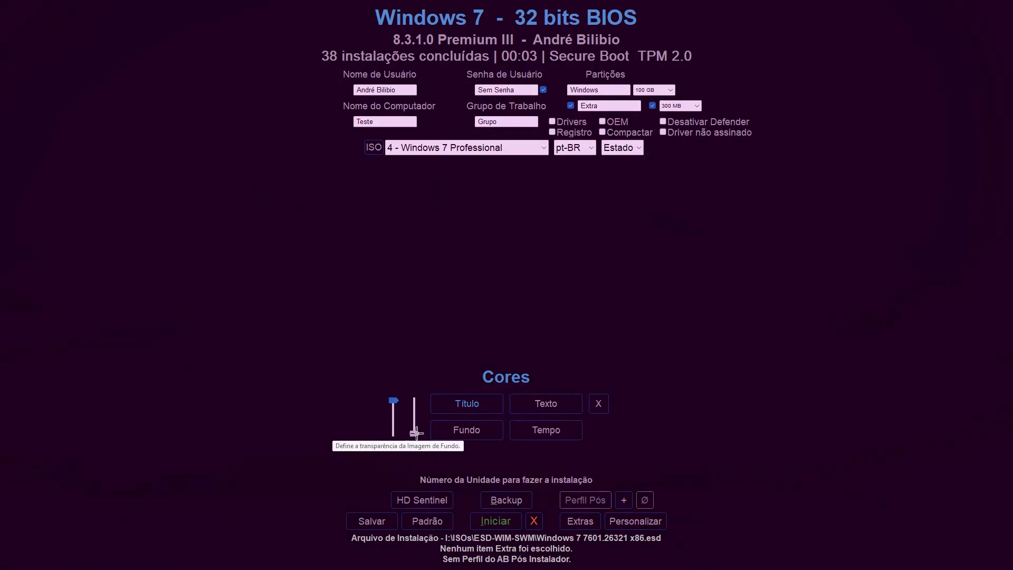
mouse_move(417, 433)
left_mouse_down()
mouse_move(416, 401)
mouse_move(416, 437)
left_mouse_up()
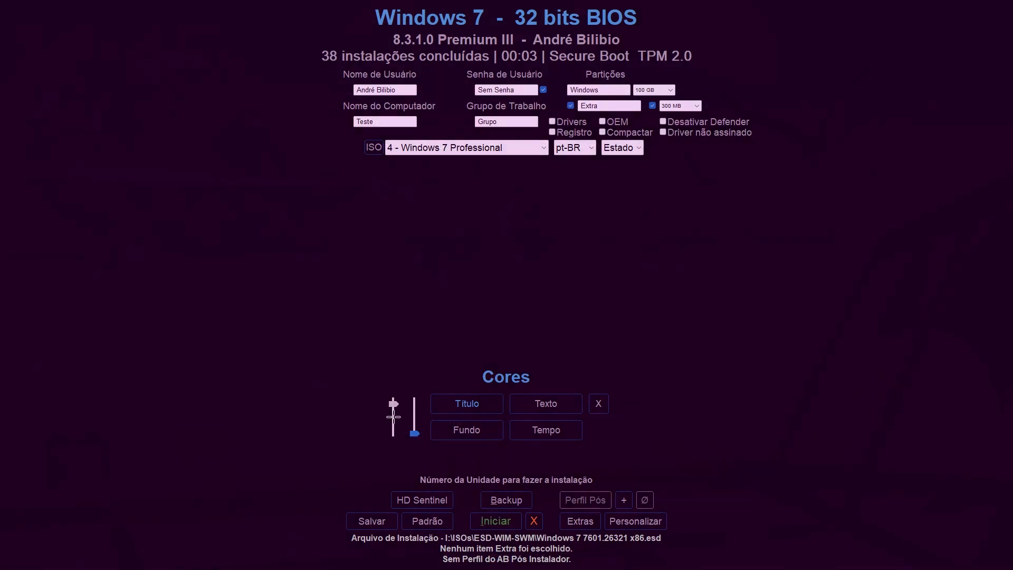
mouse_move(394, 412)
left_mouse_down()
mouse_move(394, 437)
mouse_move(416, 405)
mouse_move(394, 402)
left_mouse_up()
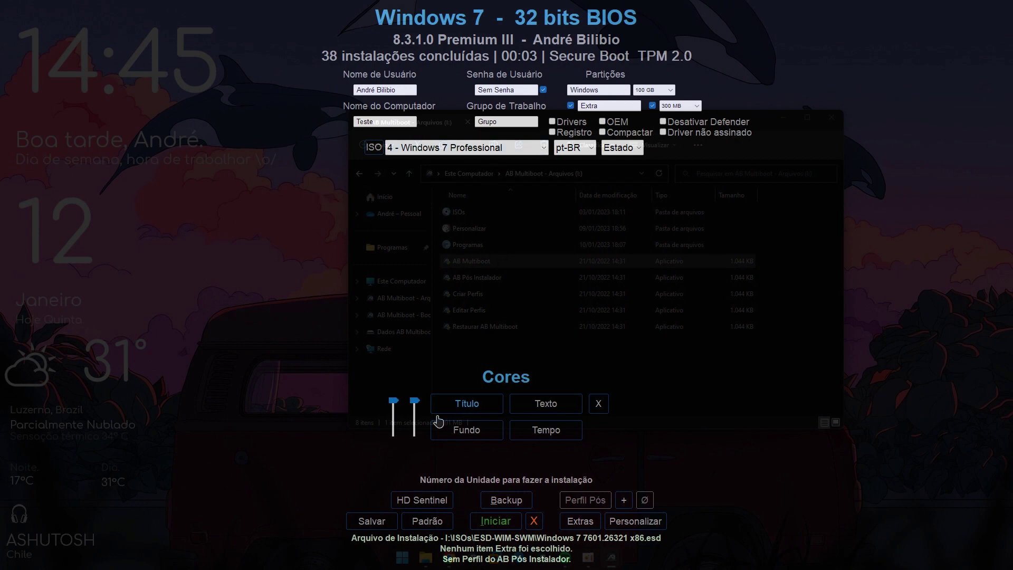
left_click_drag(393, 402, 393, 434)
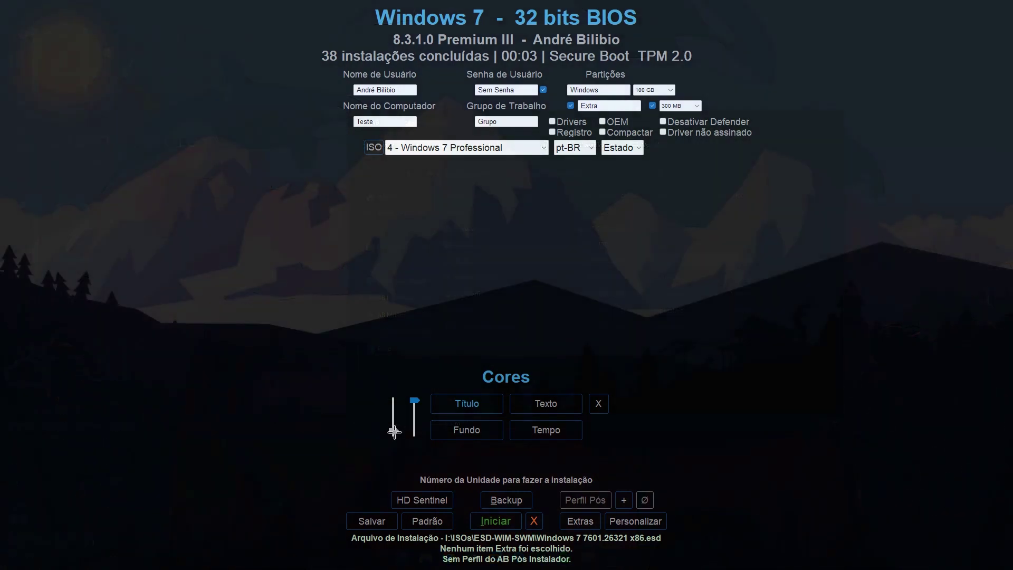
Try a background image change interval of 1 second, and return it to 5 seconds.
left_click(540, 438)
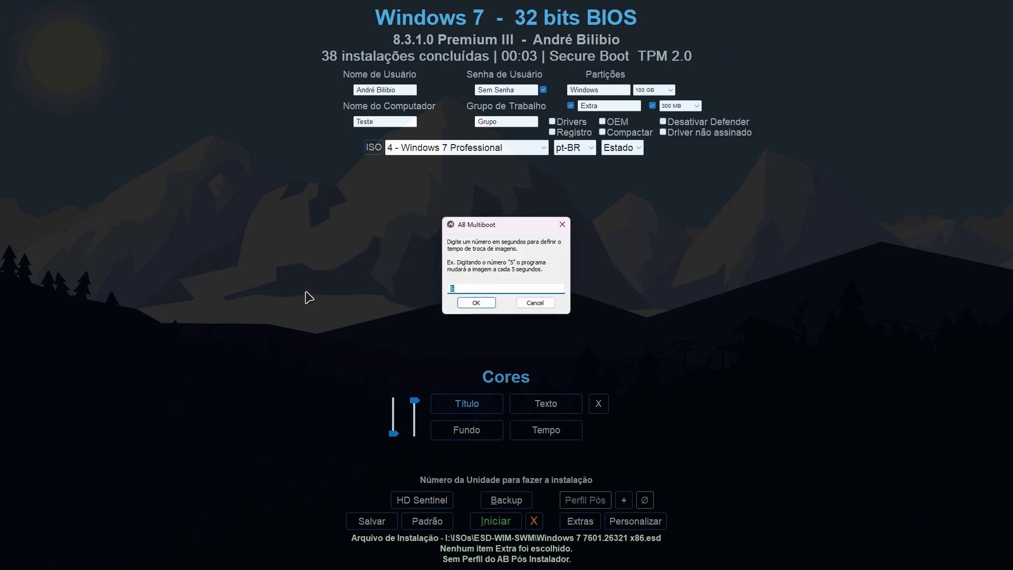
type("1")
left_click(476, 302)
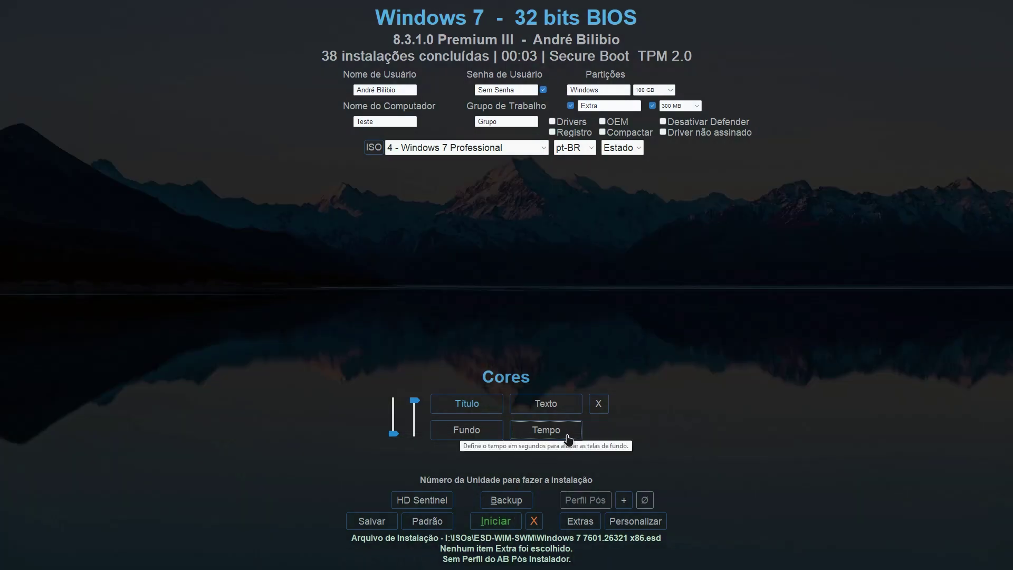
left_click(567, 436)
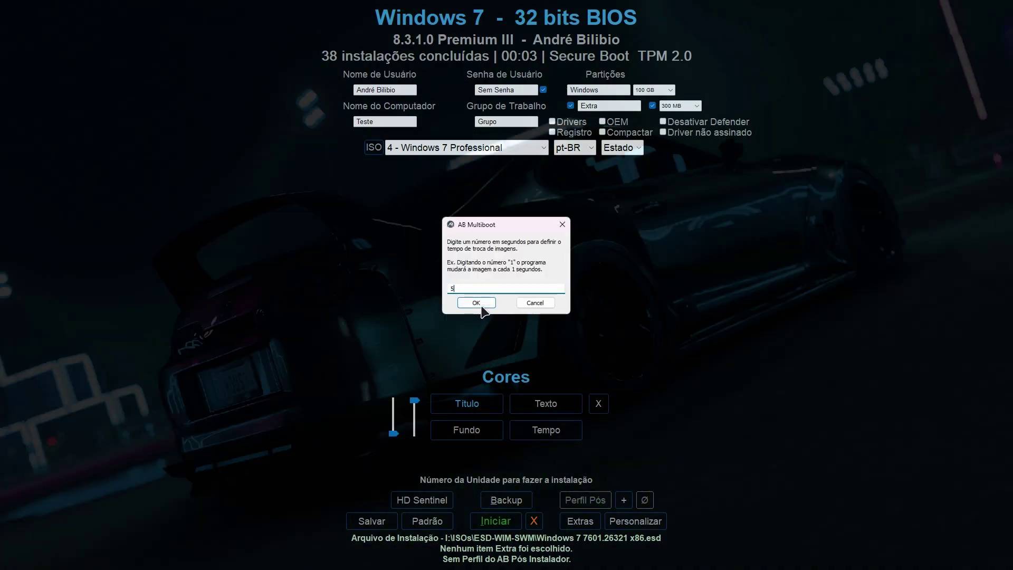
left_click(476, 302)
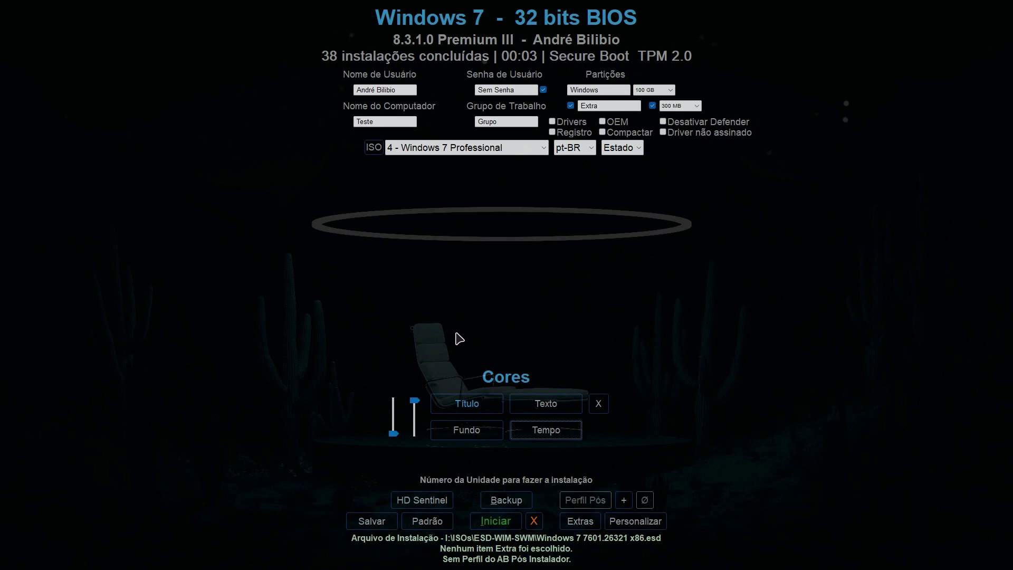
Make the background image fully transparent with a faint purple tint over the desktop, and close the colour options.
mouse_move(415, 401)
left_mouse_down()
mouse_move(415, 411)
mouse_move(394, 412)
mouse_move(414, 405)
mouse_move(396, 401)
mouse_move(413, 409)
left_mouse_up()
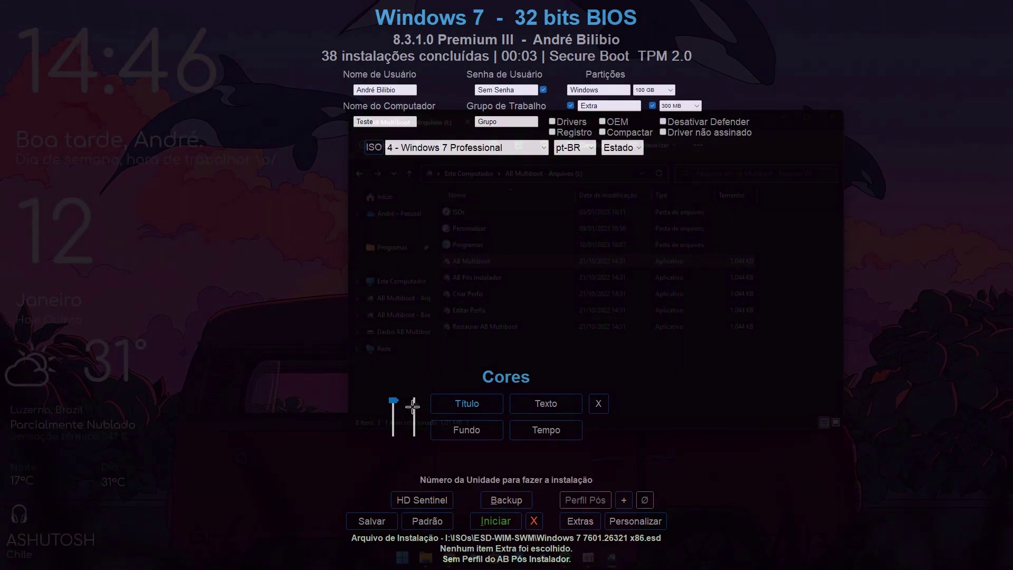
left_click(599, 404)
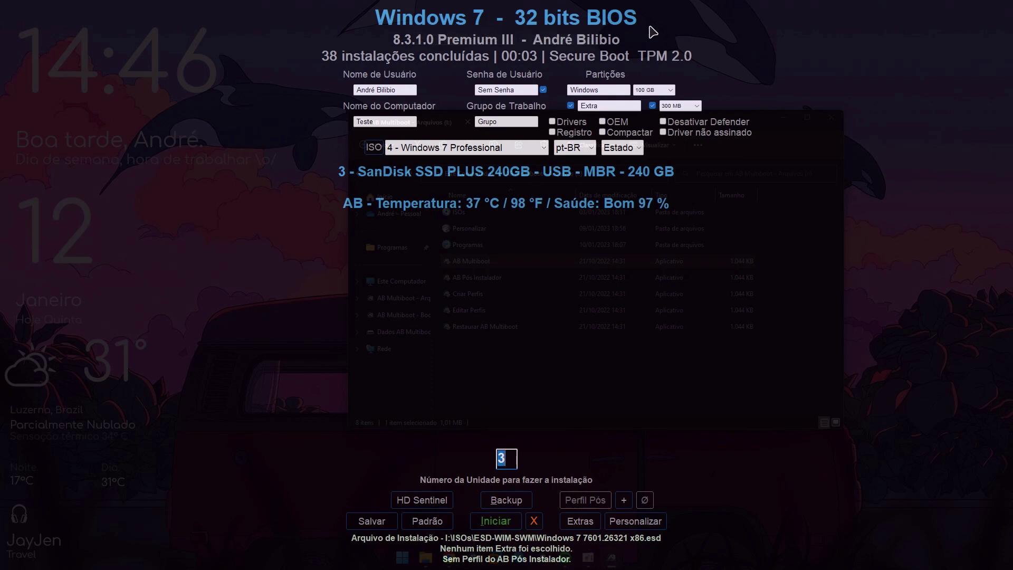
Start the Windows 7 installation on drive number 3, choosing to delete the existing partitions and create new ones.
left_click(496, 521)
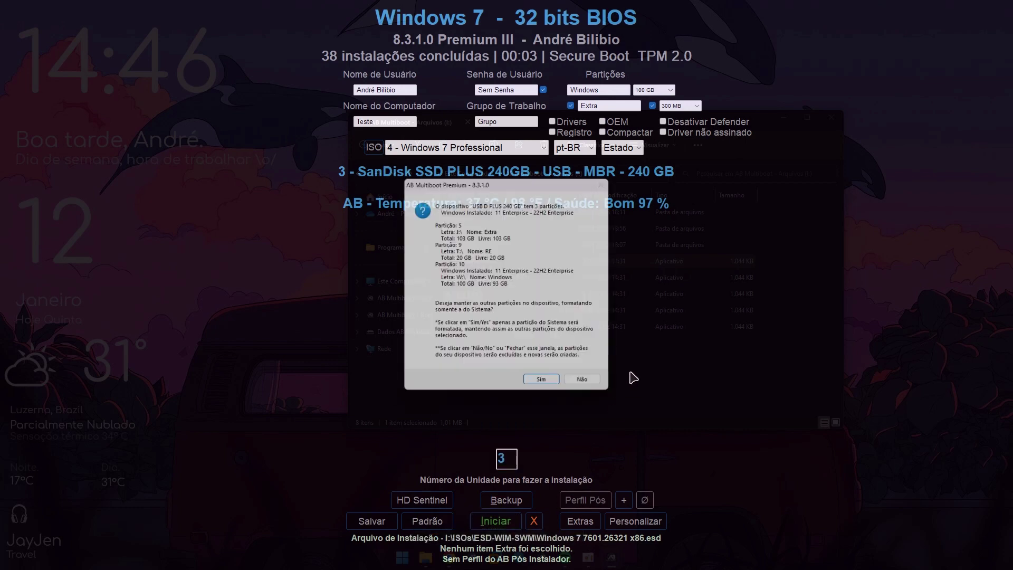
left_click_drag(503, 181, 502, 226)
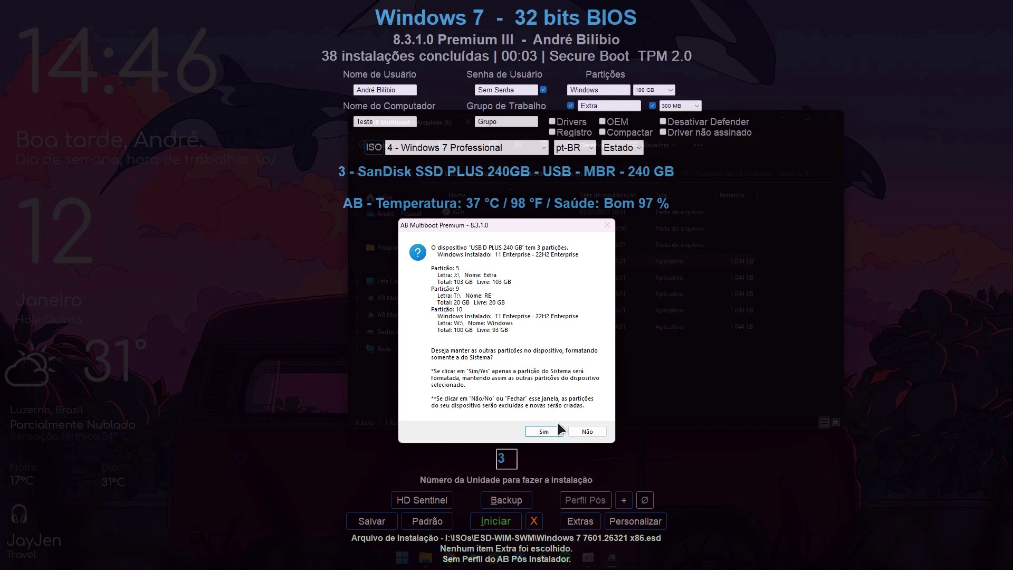
left_click(590, 432)
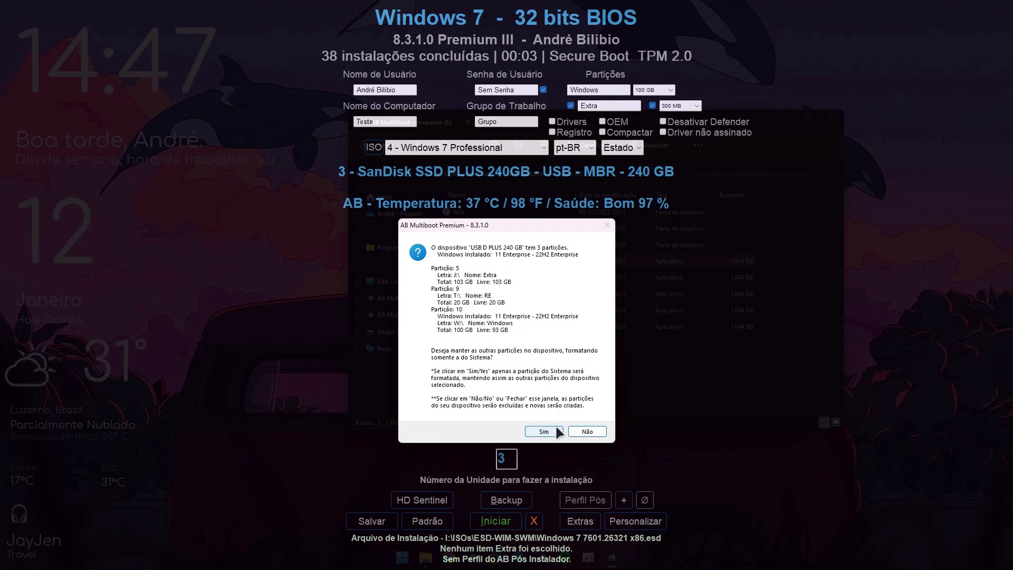
left_click(586, 433)
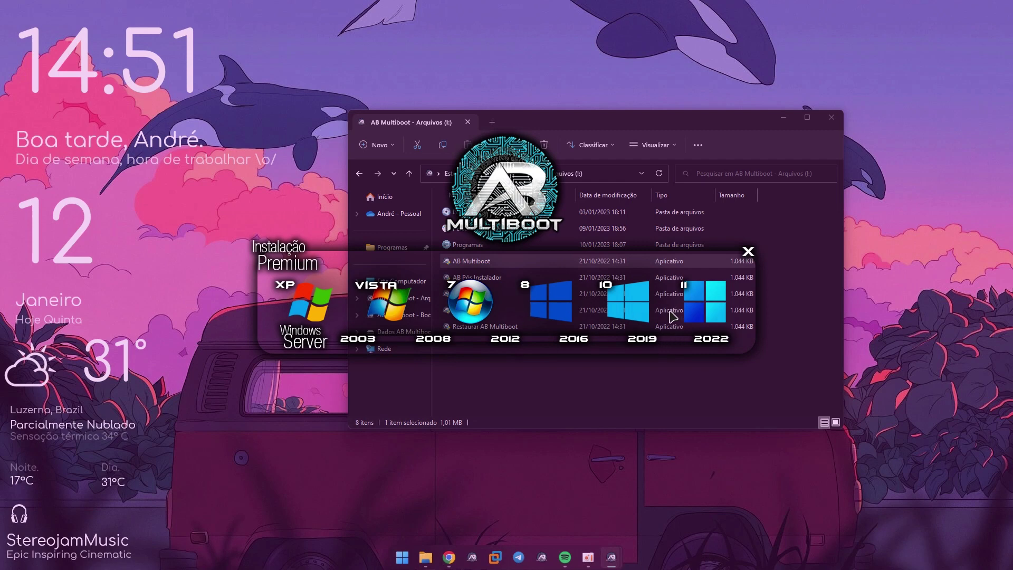
Close the AB Multiboot menu and inspect the contents of the Windows (W:) drive in File Explorer.
left_click(748, 251)
left_click(662, 370)
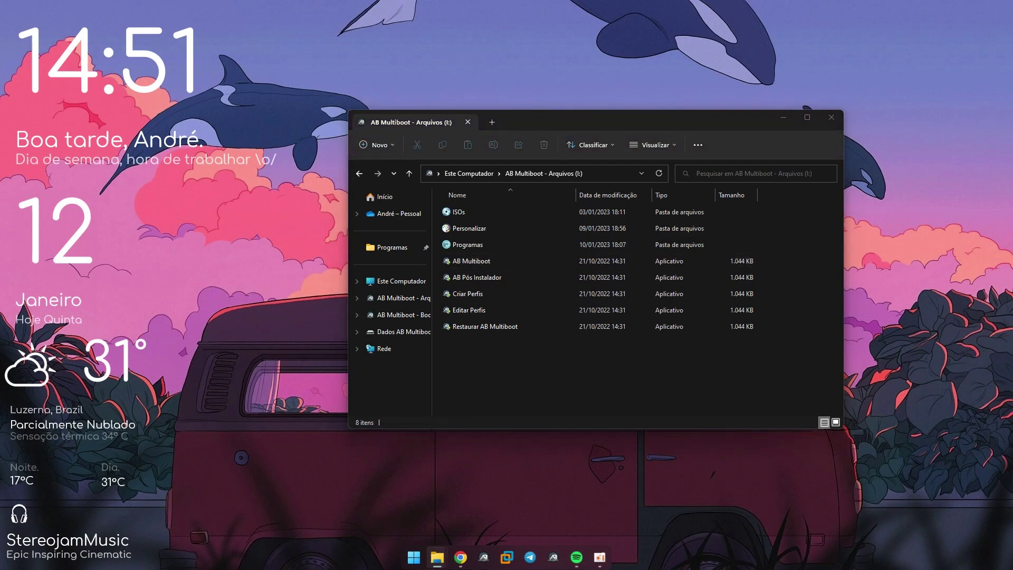
key("super+e")
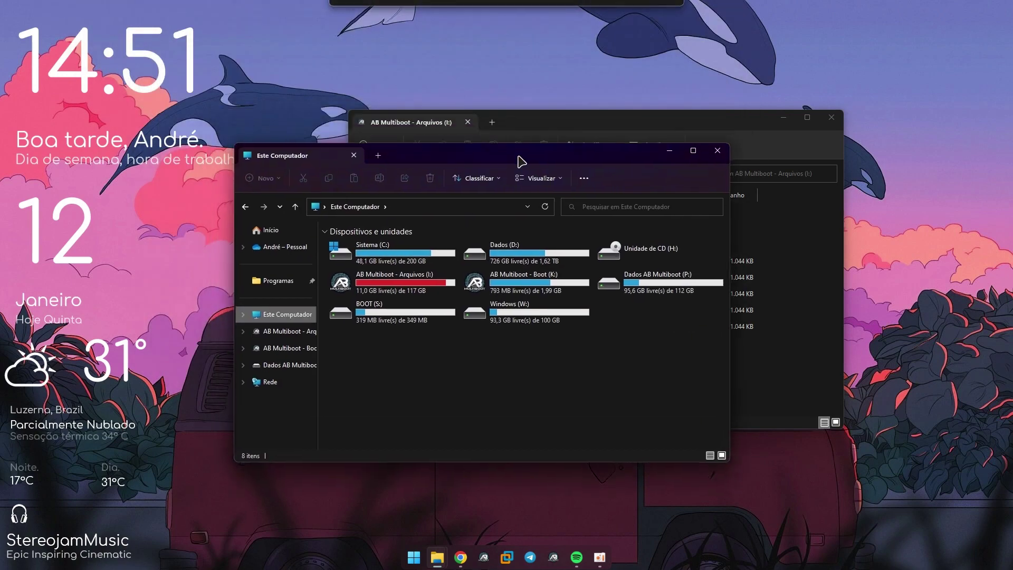
double_click(538, 318)
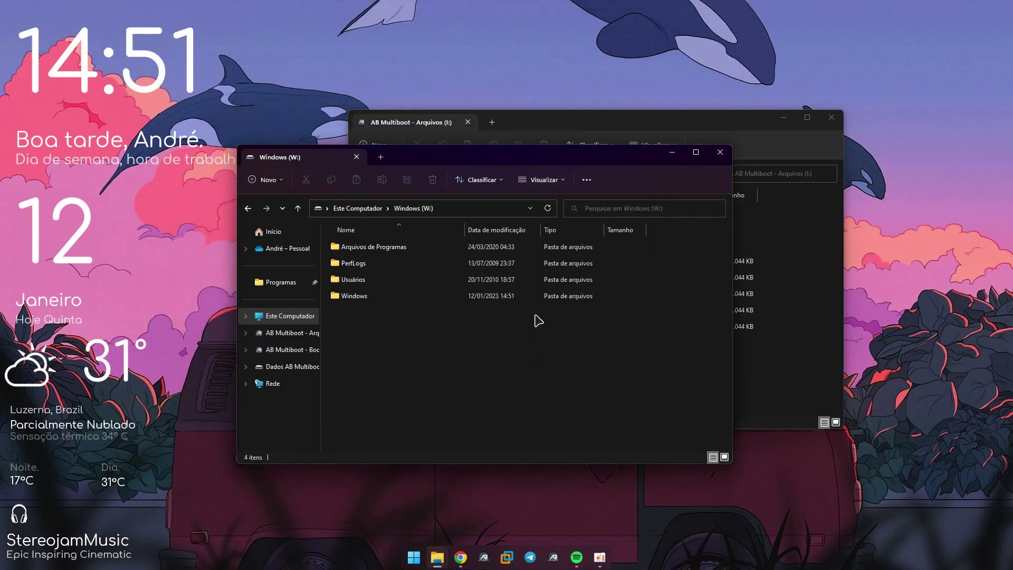
left_click(357, 209)
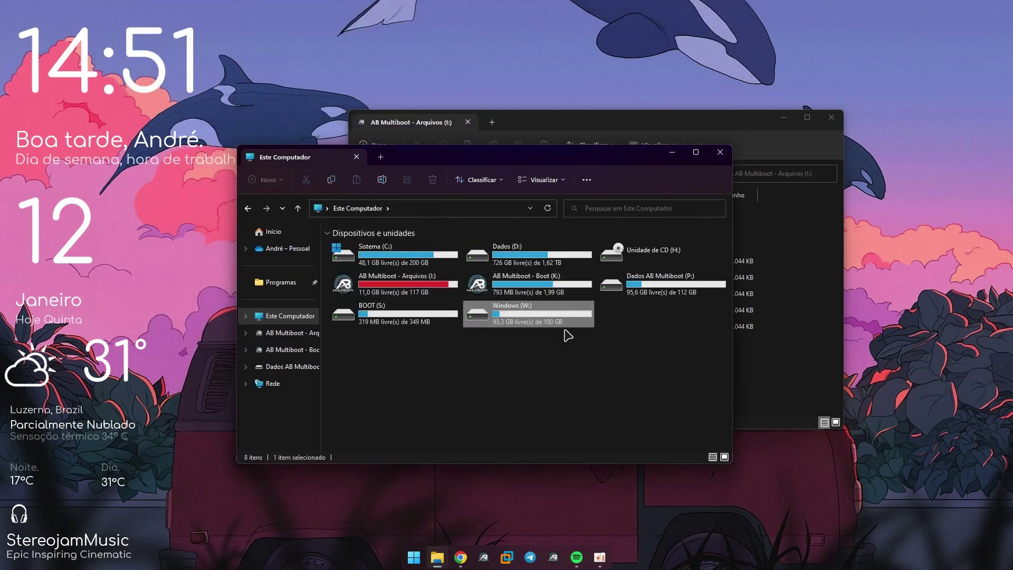
Close the drives overview and launch AB Multiboot from the AB Multiboot - Arquivos drive for a Windows 11 UEFI installation.
left_click(670, 334)
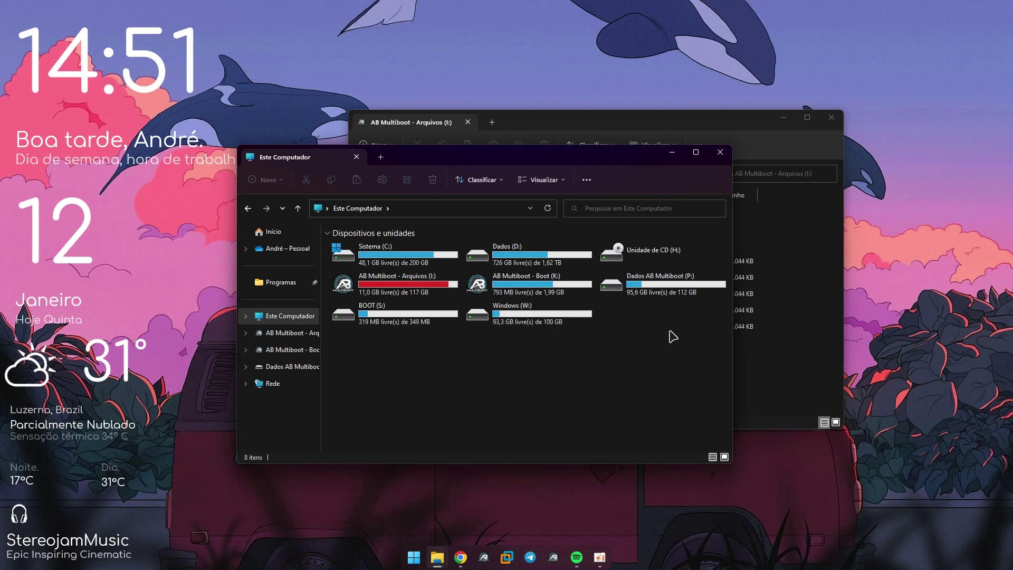
left_click(719, 158)
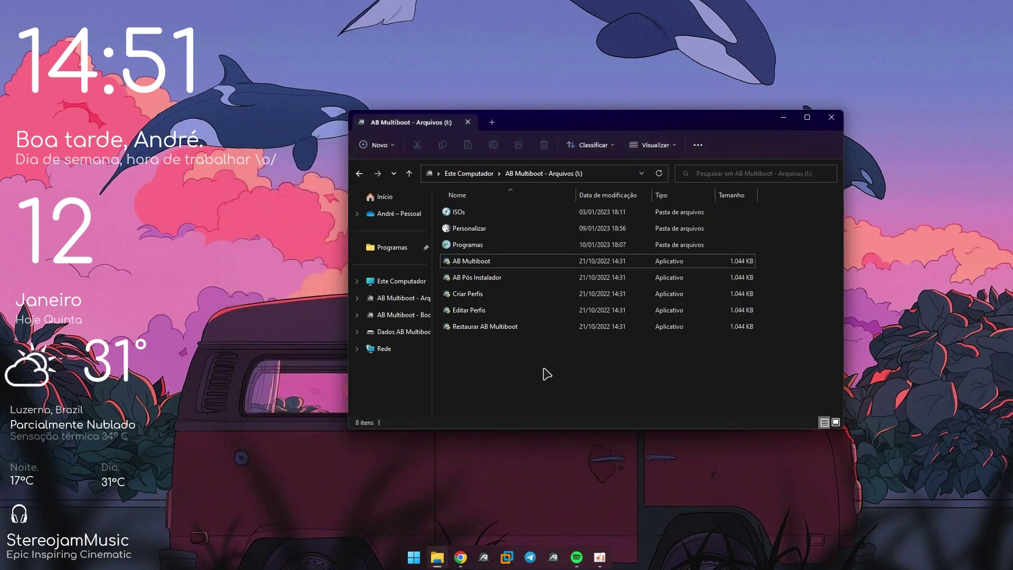
double_click(484, 263)
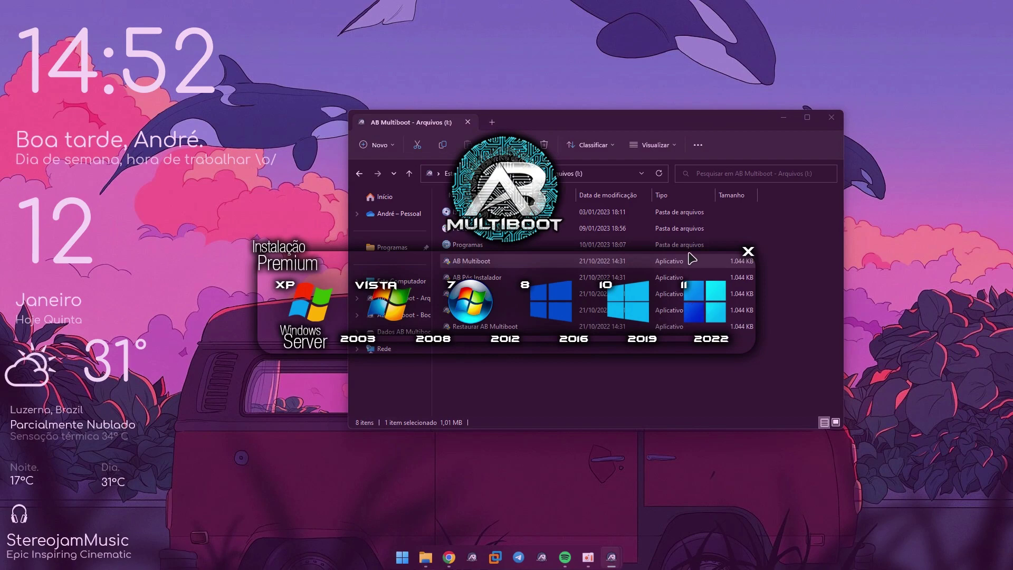
left_click(704, 308)
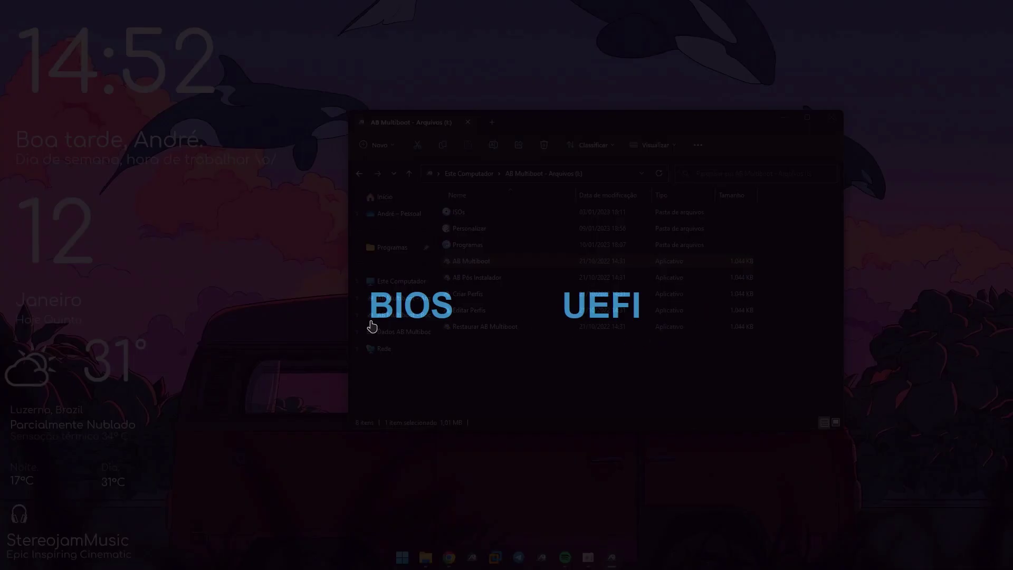
left_click(604, 313)
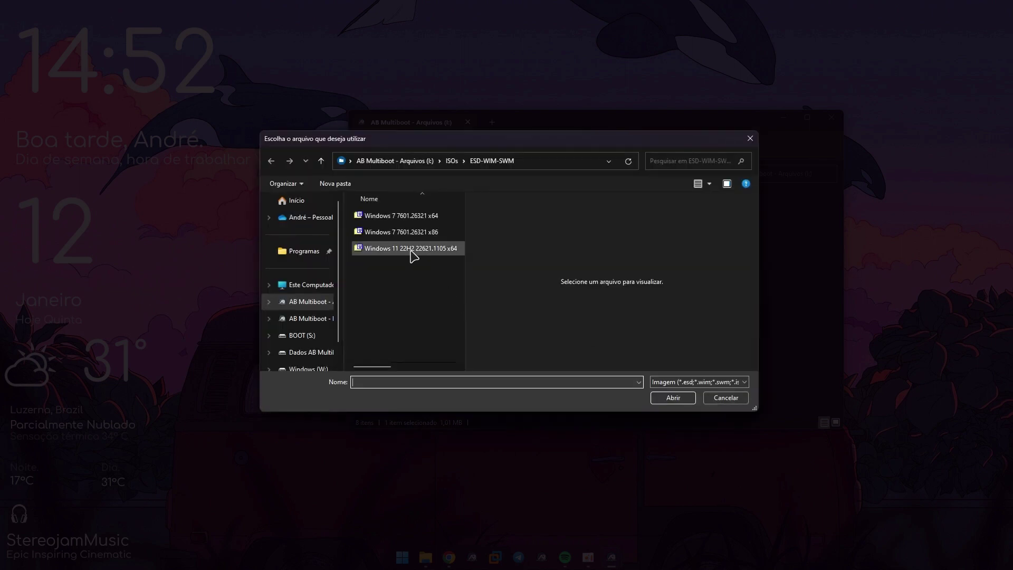
Load the Windows 11 22H2 22621.1105 x64 image and choose the edition 03 - Windows 11 Home Single Language - 22H2.
left_click(415, 254)
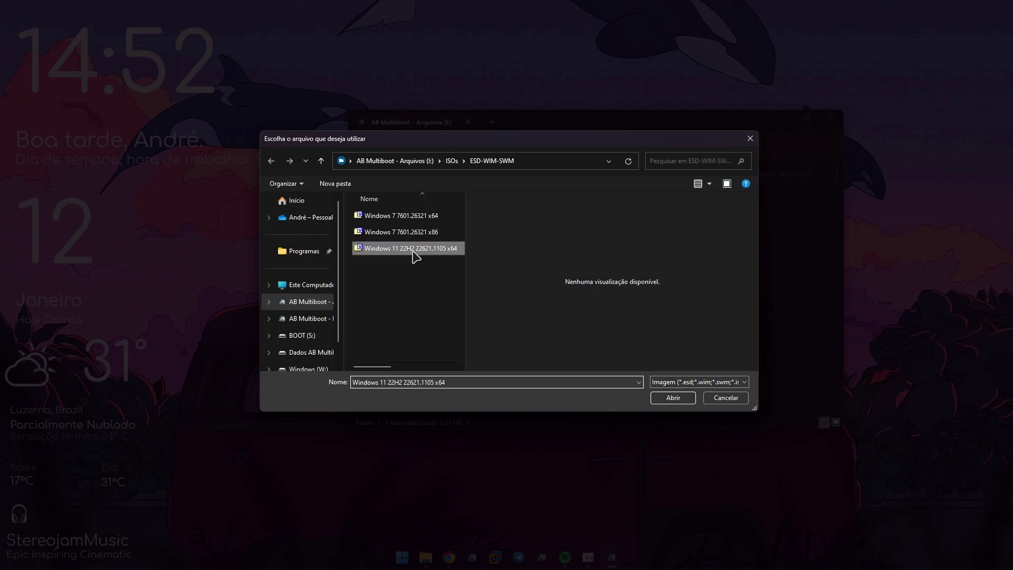
double_click(415, 254)
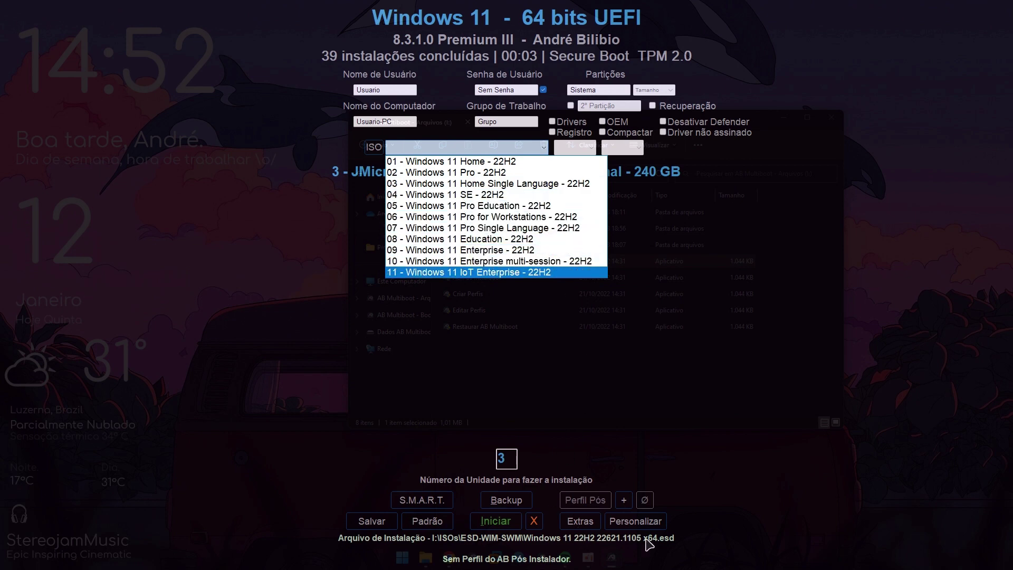
left_click(488, 185)
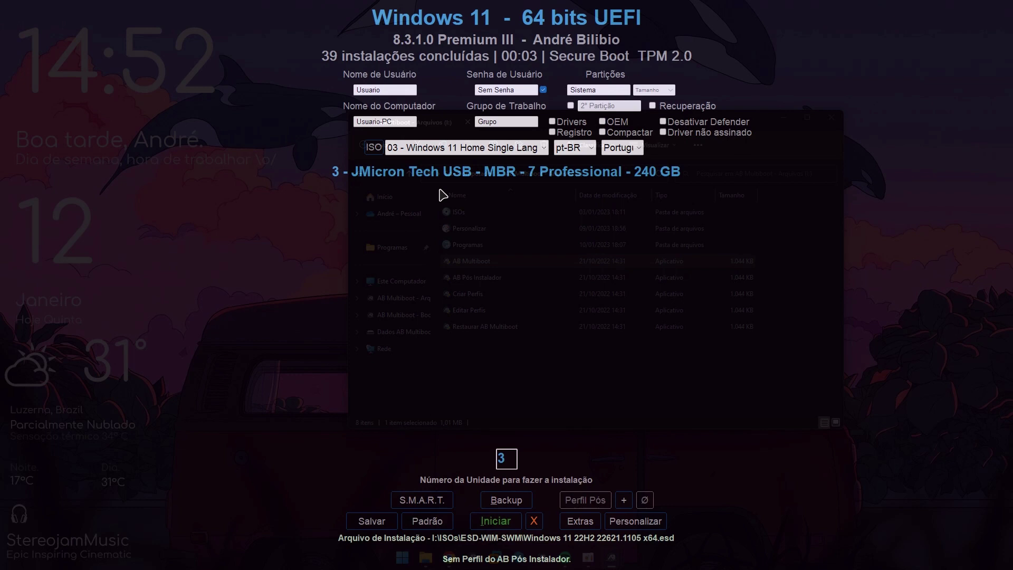
Reload the Windows 11 22H2 22621.1105 x64 image and choose the edition 11 - Windows 11 IoT Enterprise - 22H2.
left_click(373, 149)
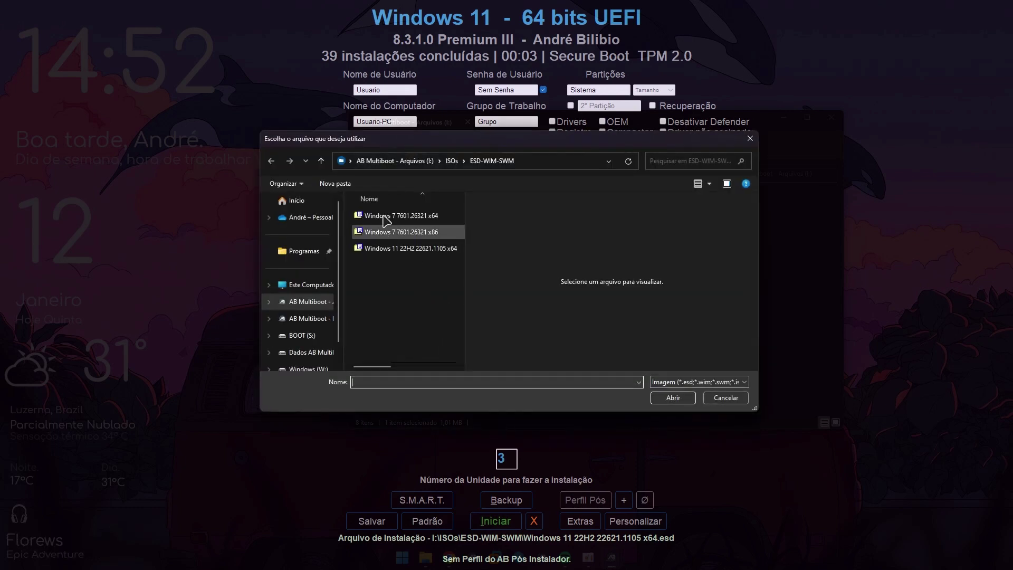
double_click(383, 248)
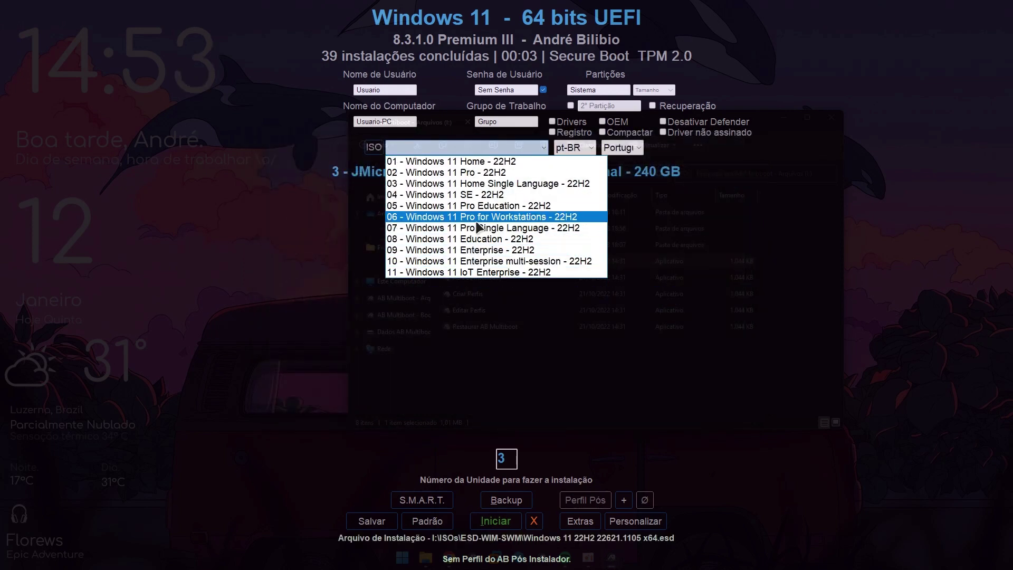
left_click(478, 273)
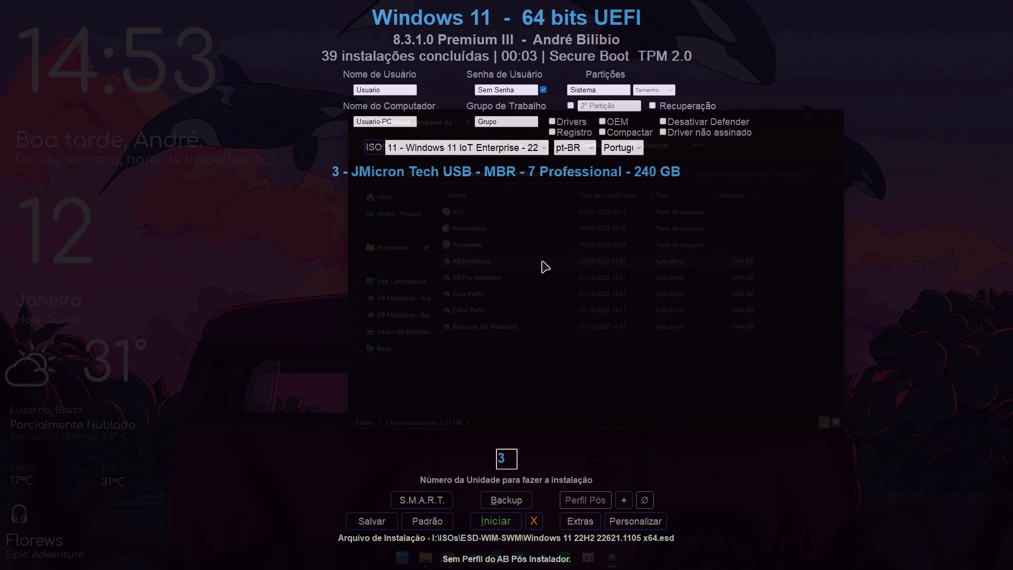
Create a new AB Pós Instalador profile named Testando.
mouse_move(496, 48)
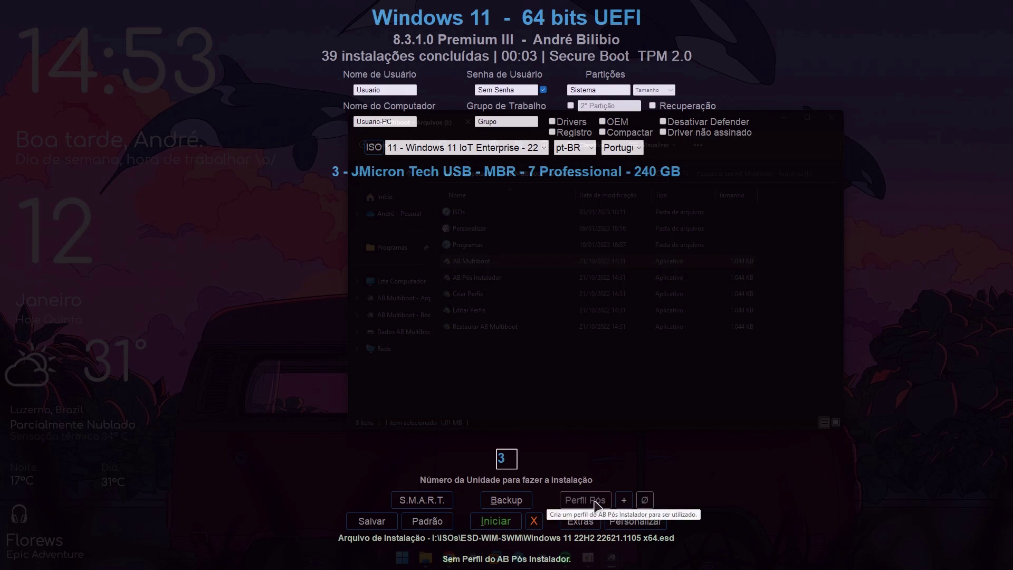
left_click(624, 500)
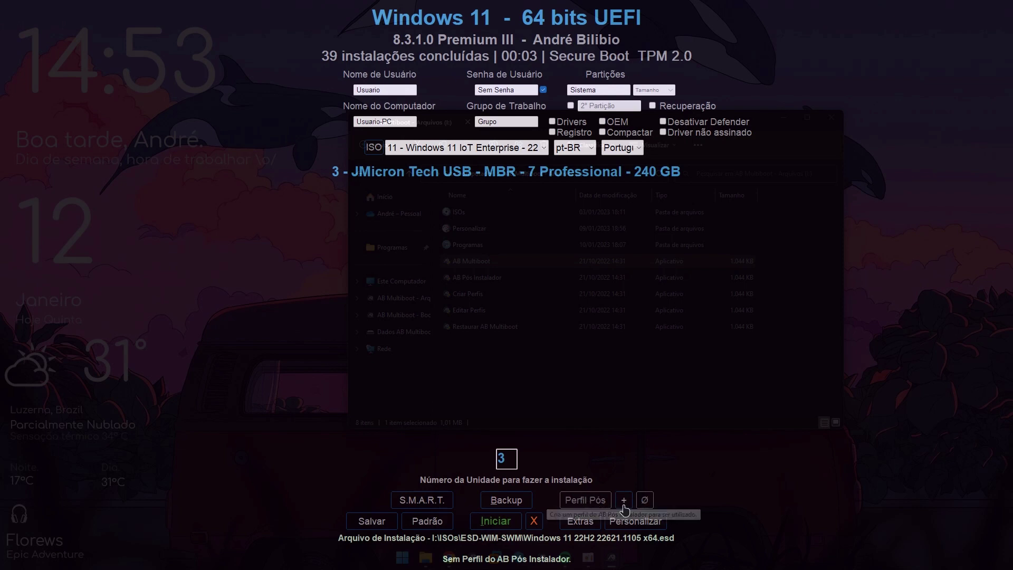
left_click_drag(457, 262, 490, 291)
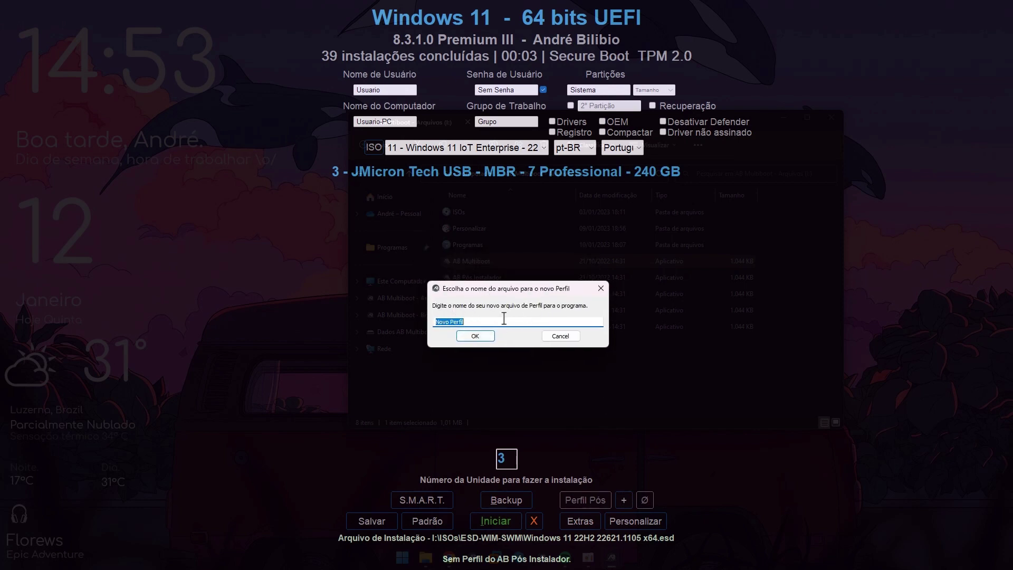
type("TE")
key("Return")
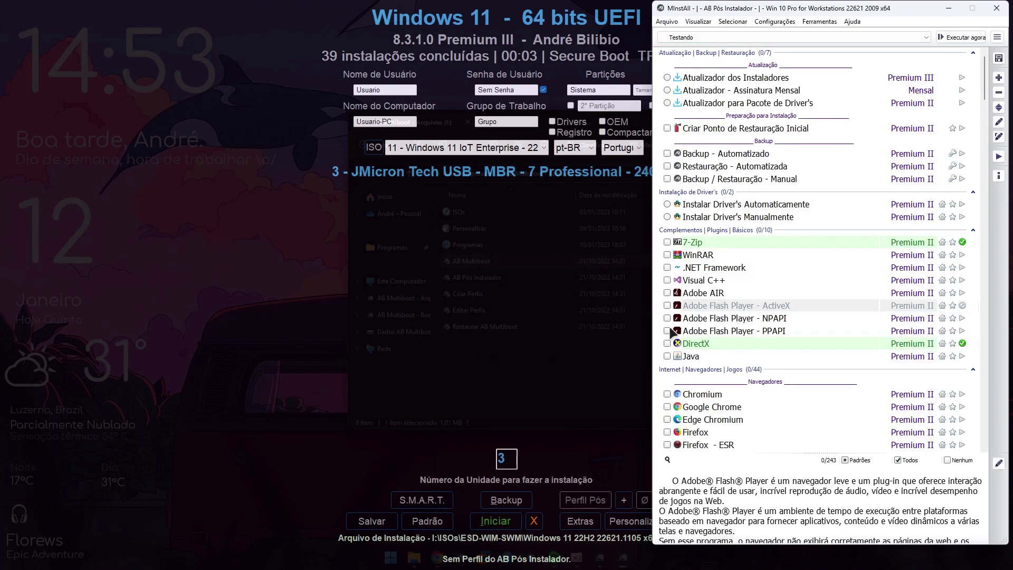
Include automatic driver installation, 7-Zip, .NET Framework, Visual C++ and Google Chrome in the Testando profile.
left_click(668, 204)
left_click(667, 204)
left_click(668, 242)
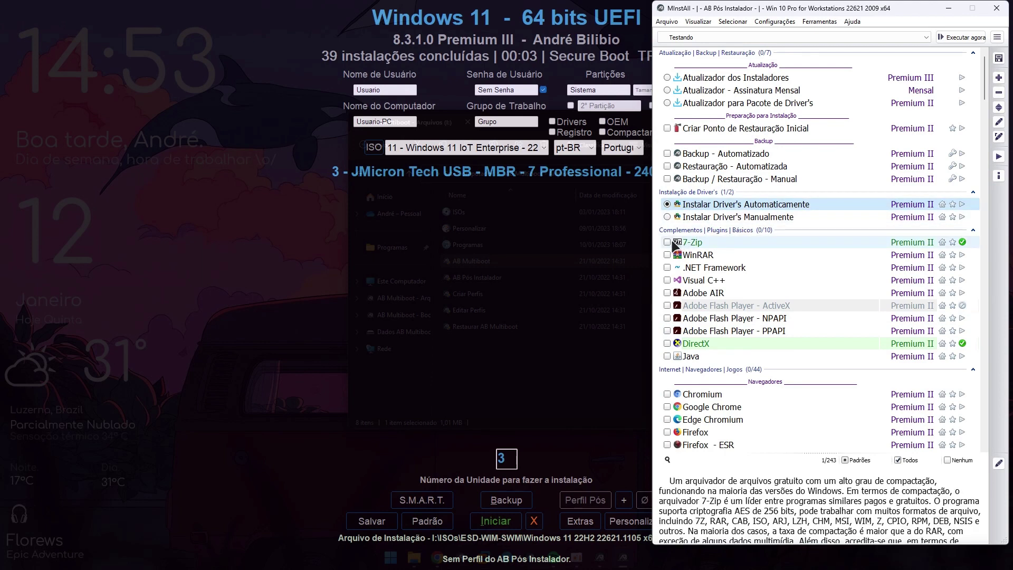
left_click(667, 267)
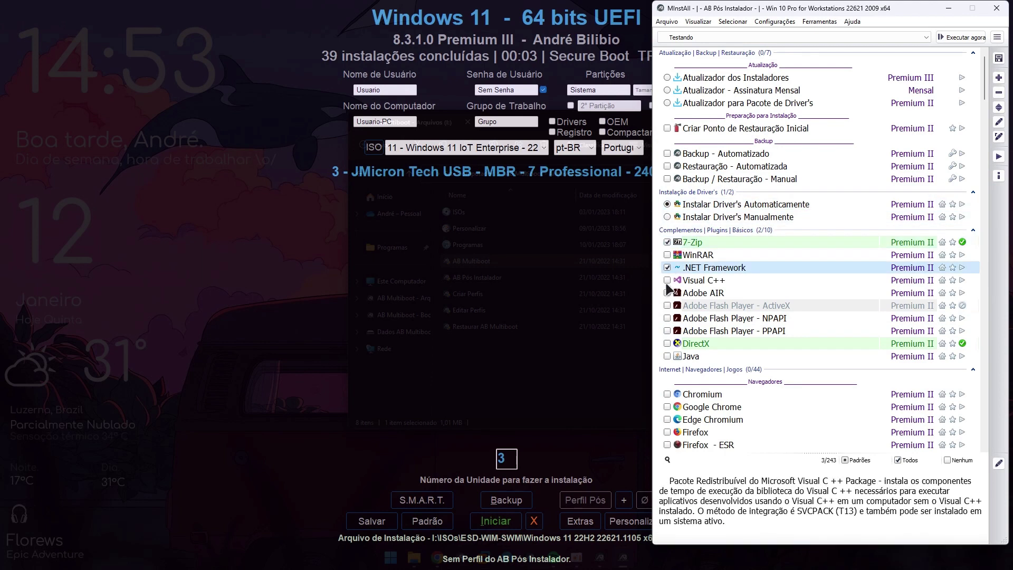
left_click(668, 280)
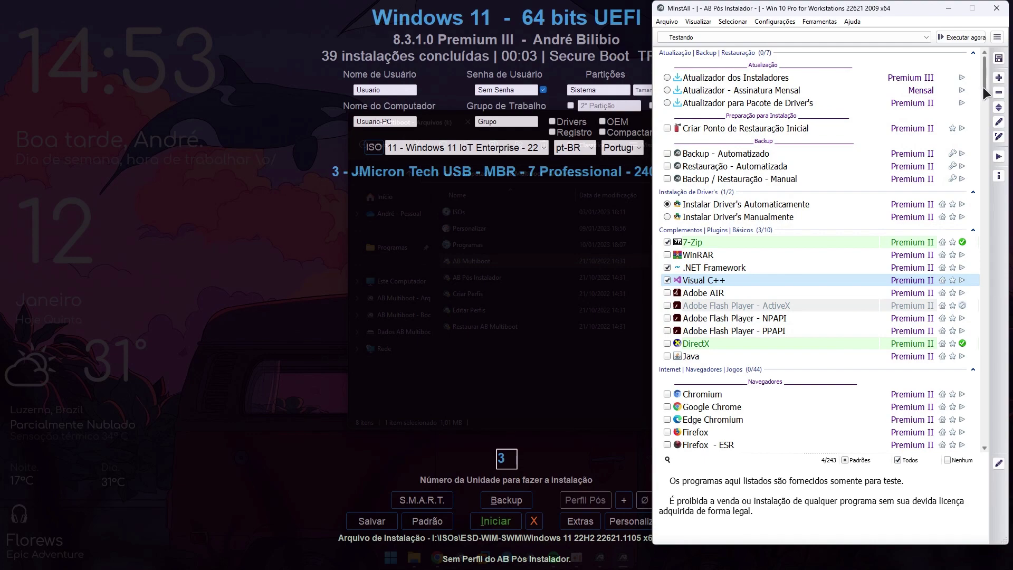
left_click_drag(982, 85, 983, 93)
scroll(818, 286, "down", 9)
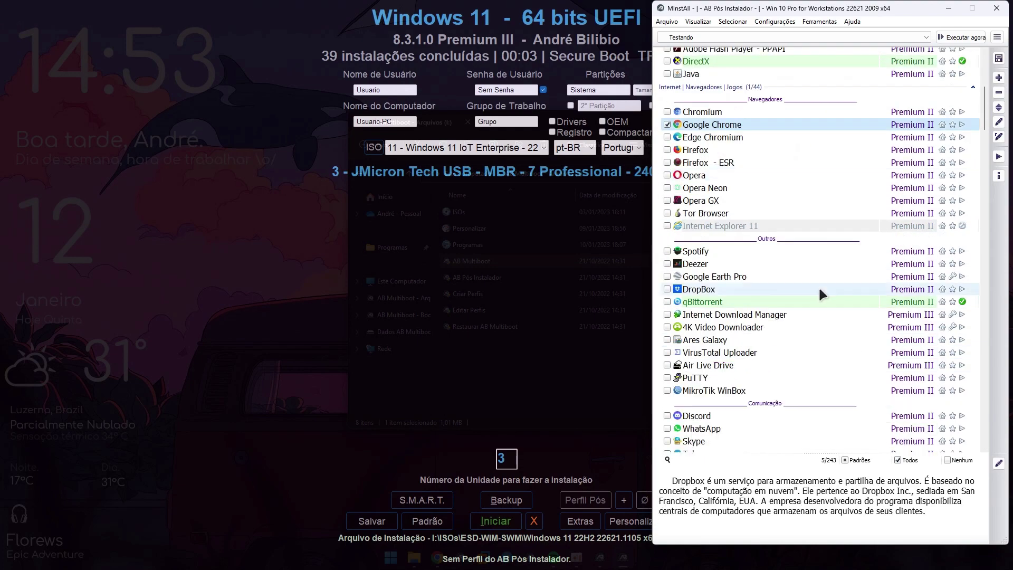
Save the Testando profile and close the MInstAll program selection.
left_click_drag(982, 108, 983, 43)
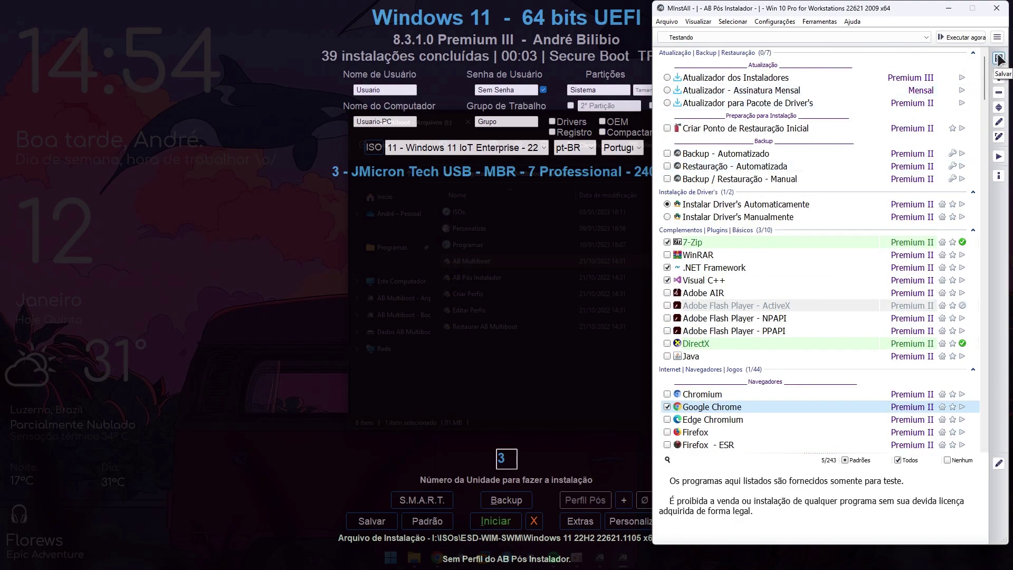
left_click(999, 57)
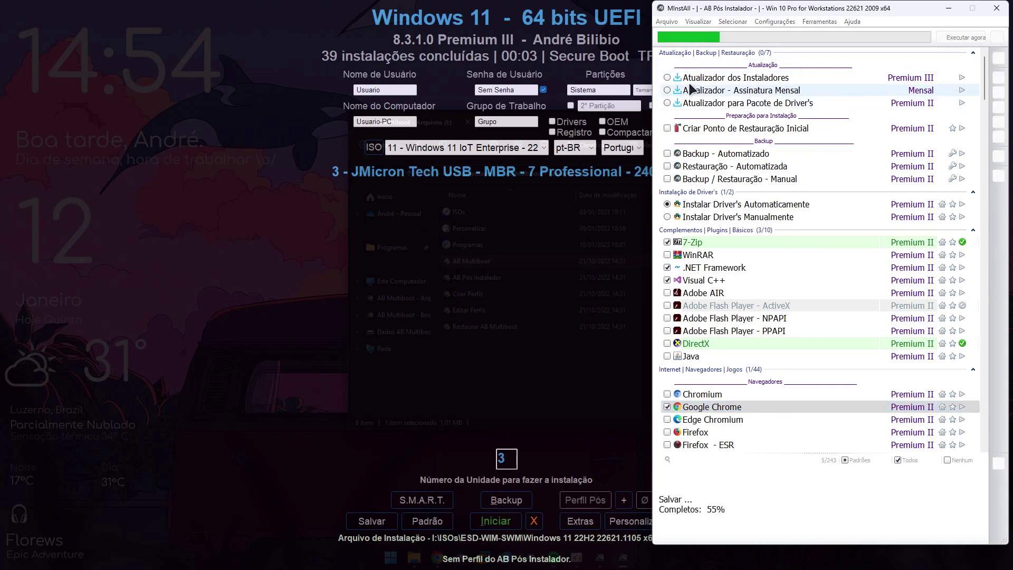
left_click(1002, 8)
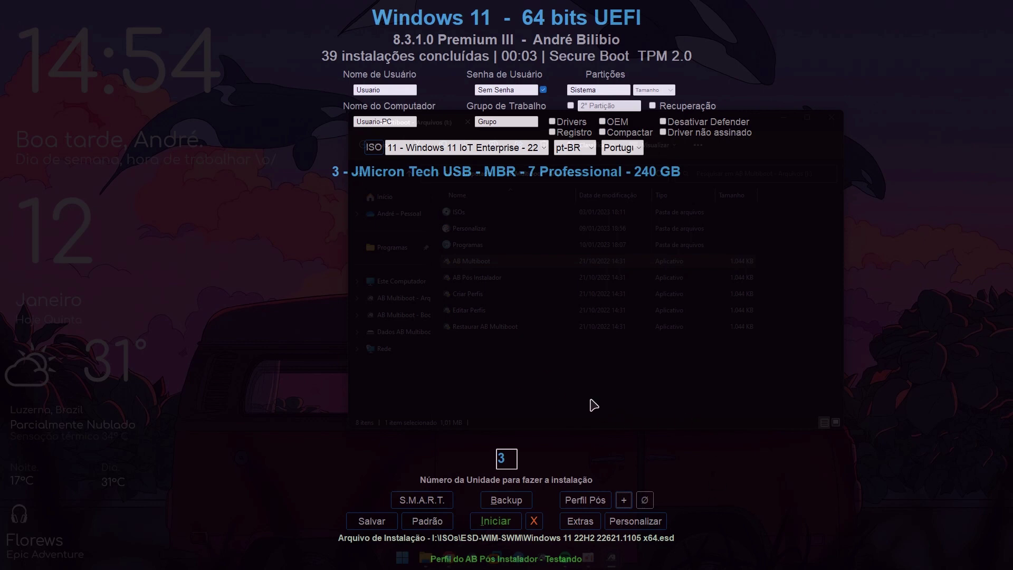
Load the existing Testando profile from the Perfis folder as the post-installation profile.
left_click(587, 501)
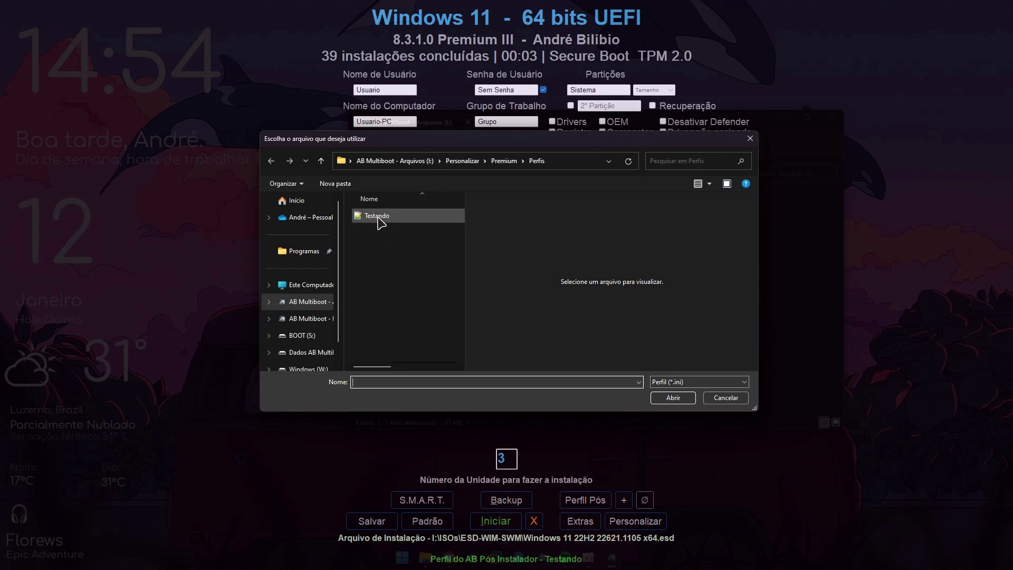
left_click(378, 217)
double_click(378, 217)
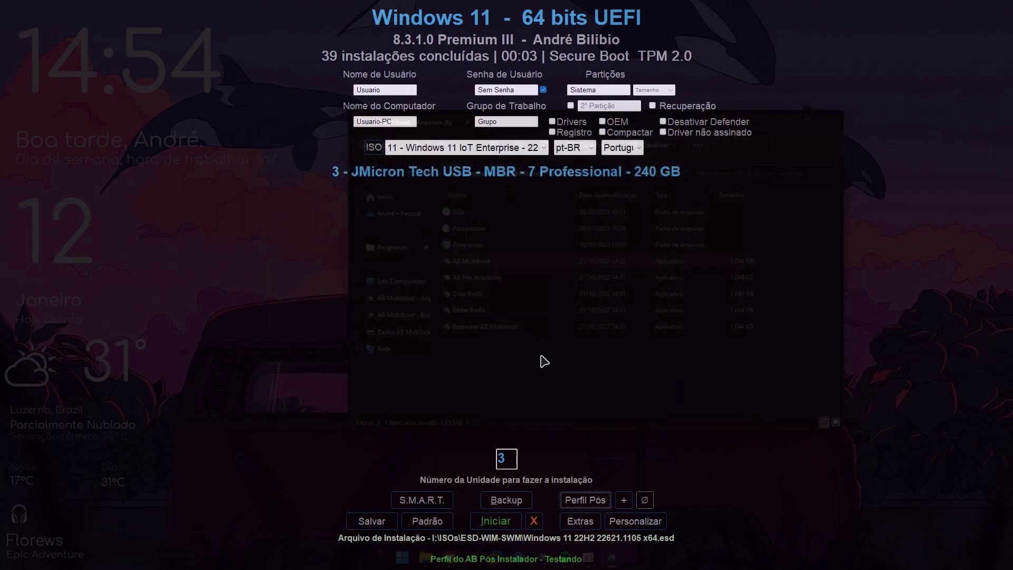